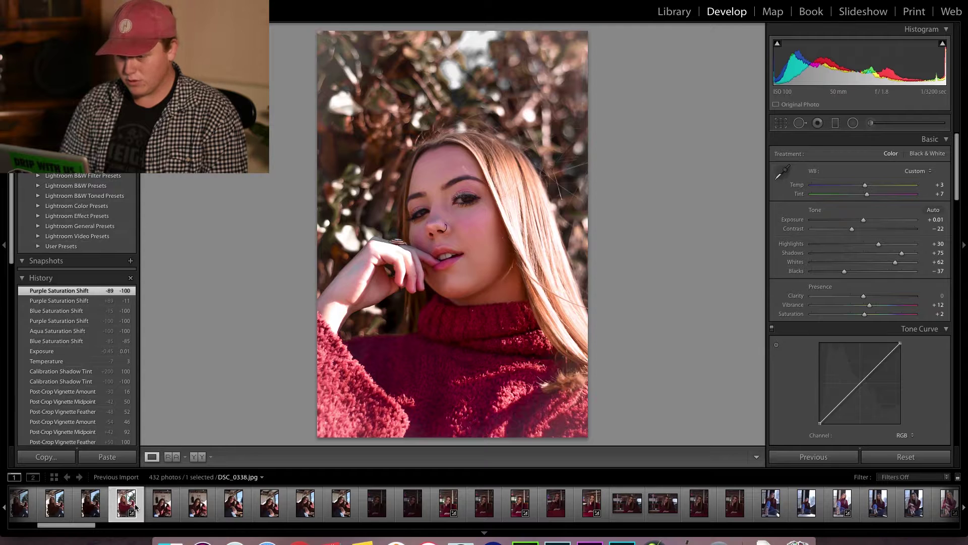
Step: Look through the edited and unedited portraits of the shoot and select DSC_0304.jpg for editing
click(227, 505)
click(802, 511)
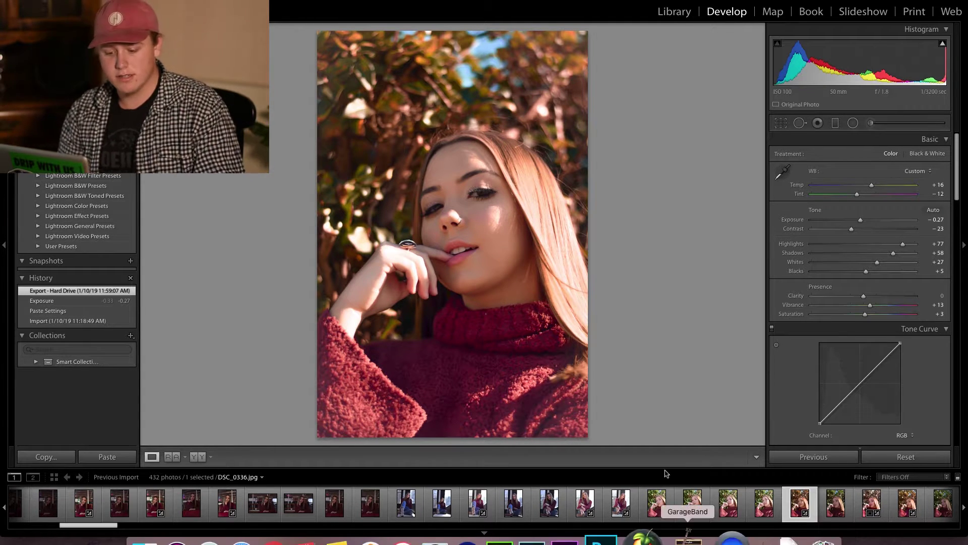
scroll(633, 495, up, 5)
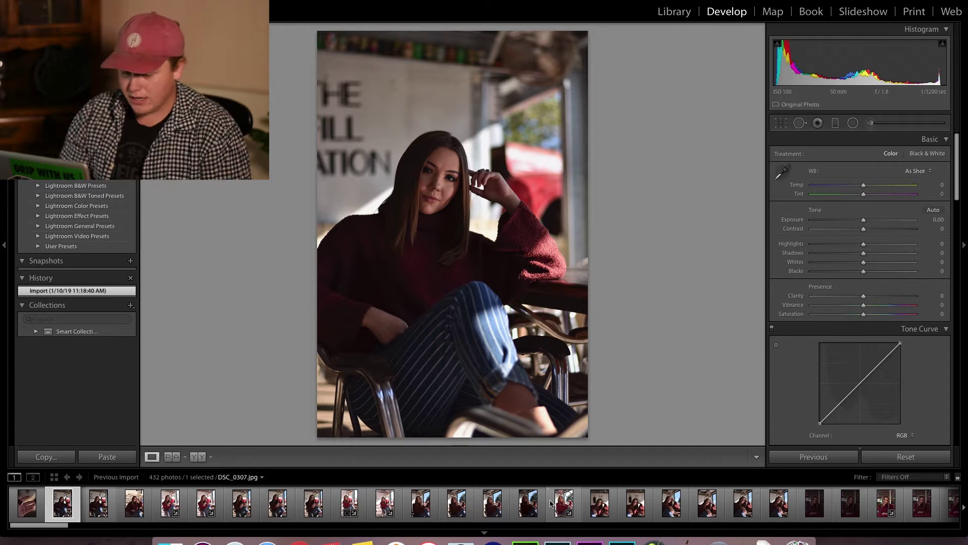
click(165, 518)
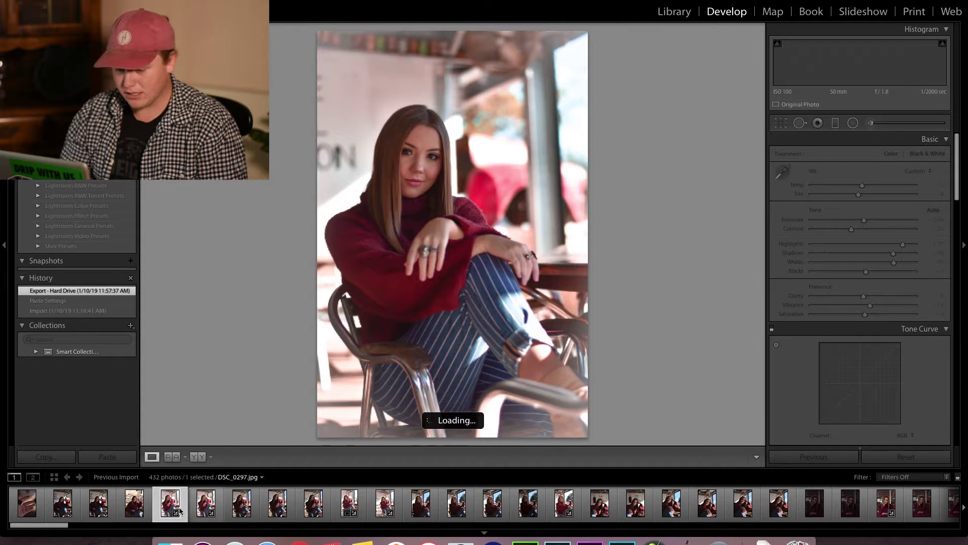
key(Left)
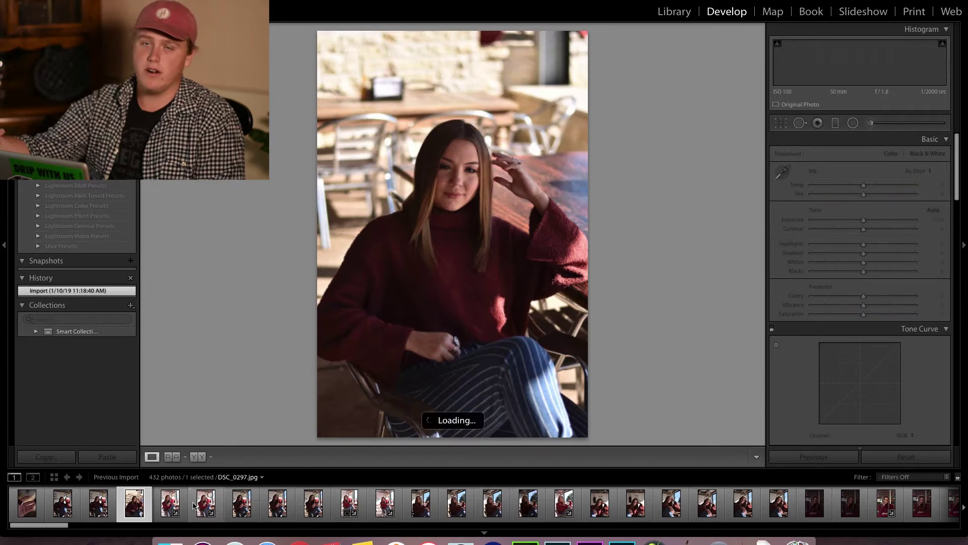
click(232, 507)
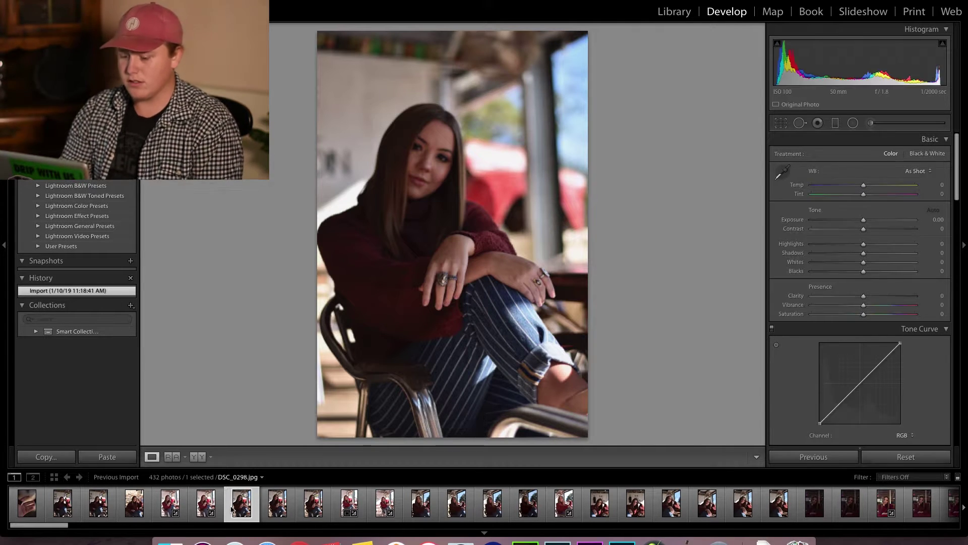
click(276, 515)
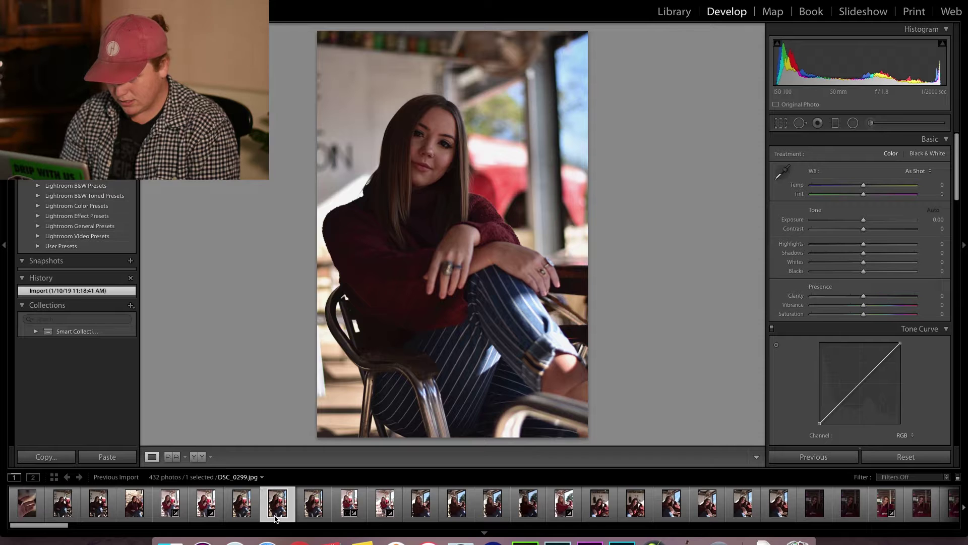
click(323, 512)
click(417, 520)
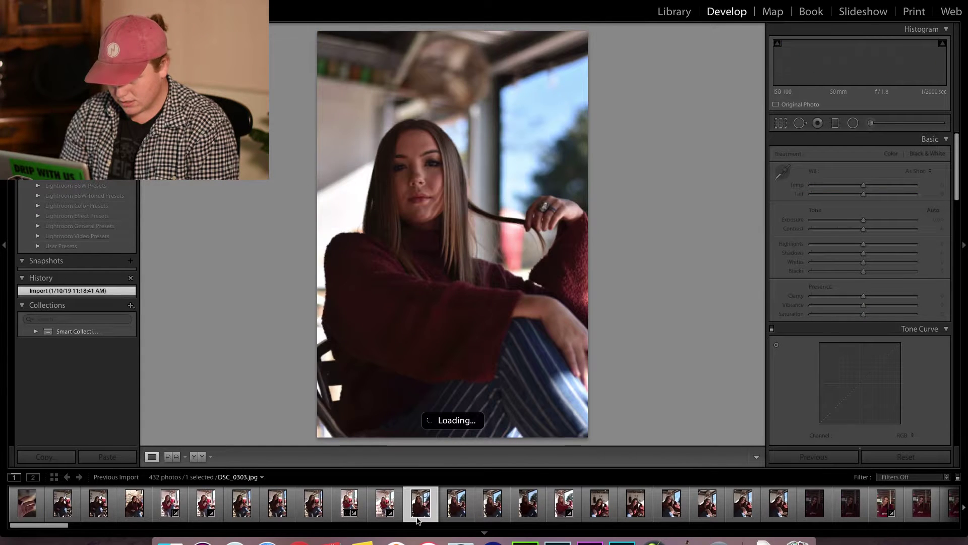
click(454, 516)
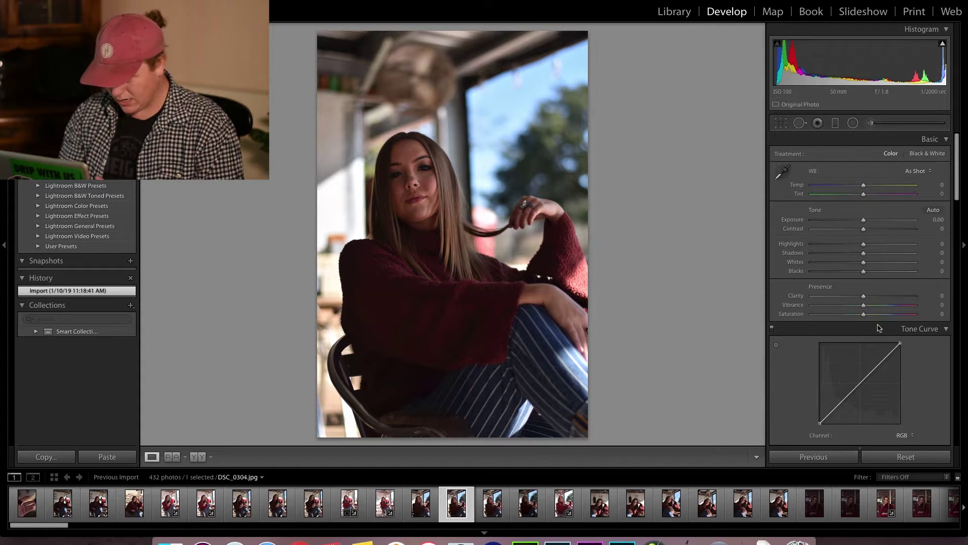
Step: Sample the pale background wall for a custom white balance and apply the automatic tone settings
click(781, 174)
click(350, 199)
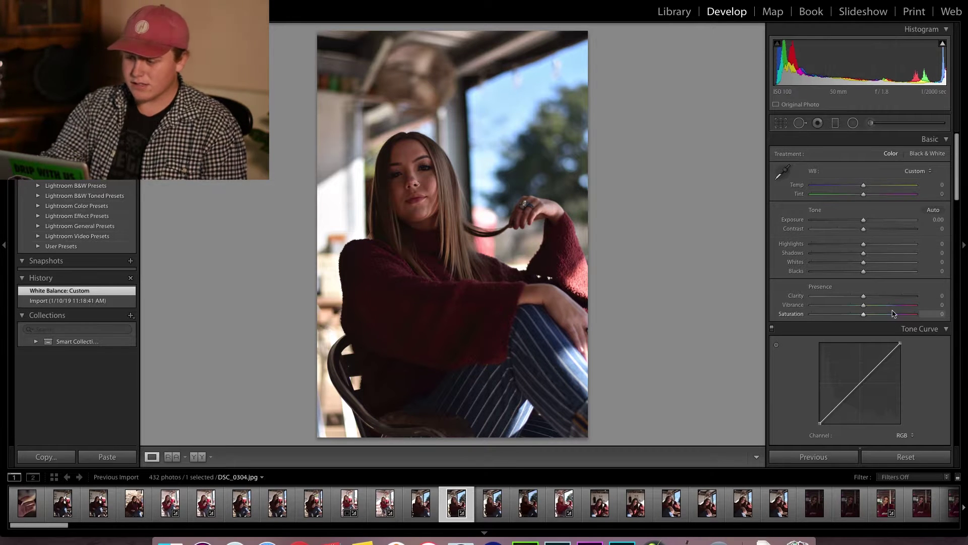
click(934, 211)
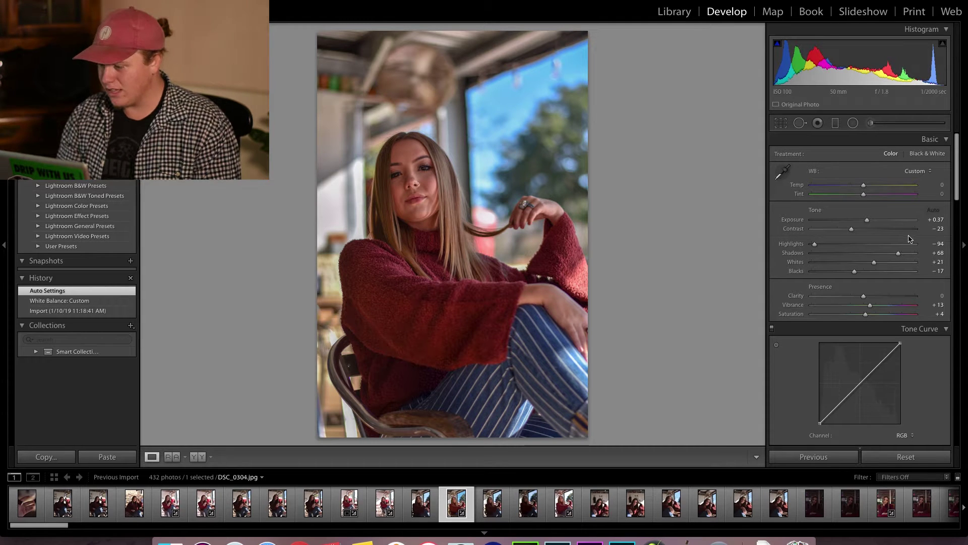
Step: Balance the portrait's tones with Highlights at +49, Shadows at +35, Whites at +36 and Blacks at +7
click(929, 244)
text(-25)
key(Return)
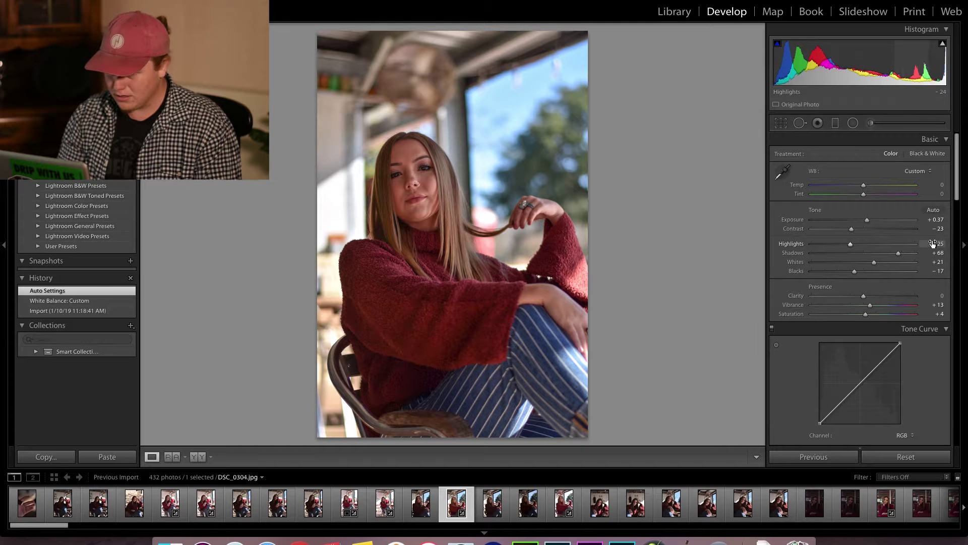
click(933, 243)
text(-8)
key(Return)
drag(933, 243, 933, 243)
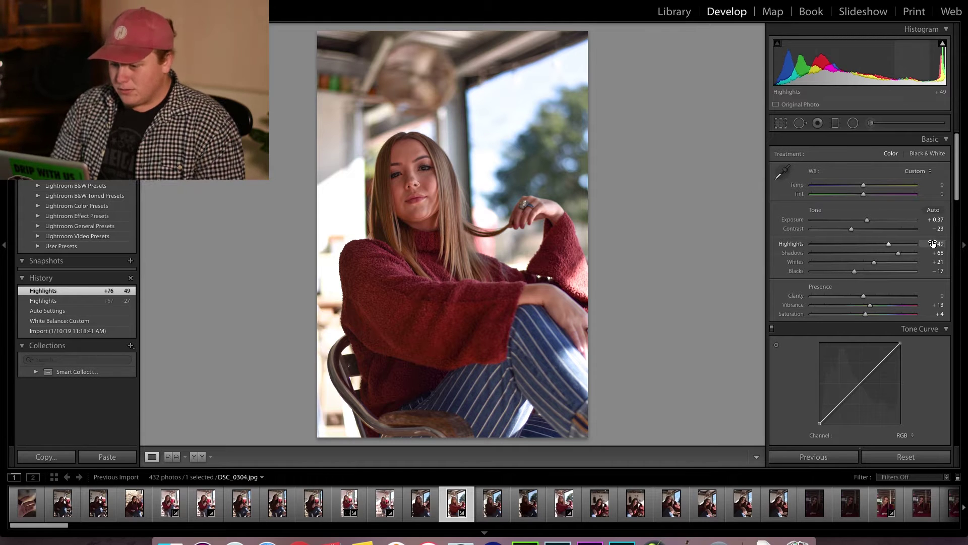
mouse_move(938, 255)
mouse_down()
mouse_move(913, 263)
mouse_move(958, 262)
mouse_move(927, 262)
mouse_up()
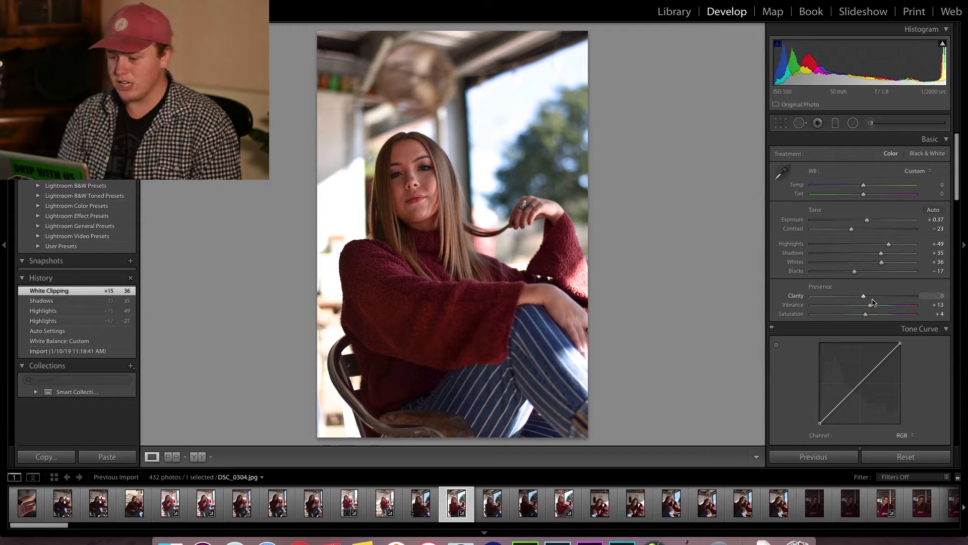
mouse_move(938, 273)
mouse_down()
mouse_move(915, 272)
mouse_move(951, 272)
mouse_move(937, 272)
mouse_up()
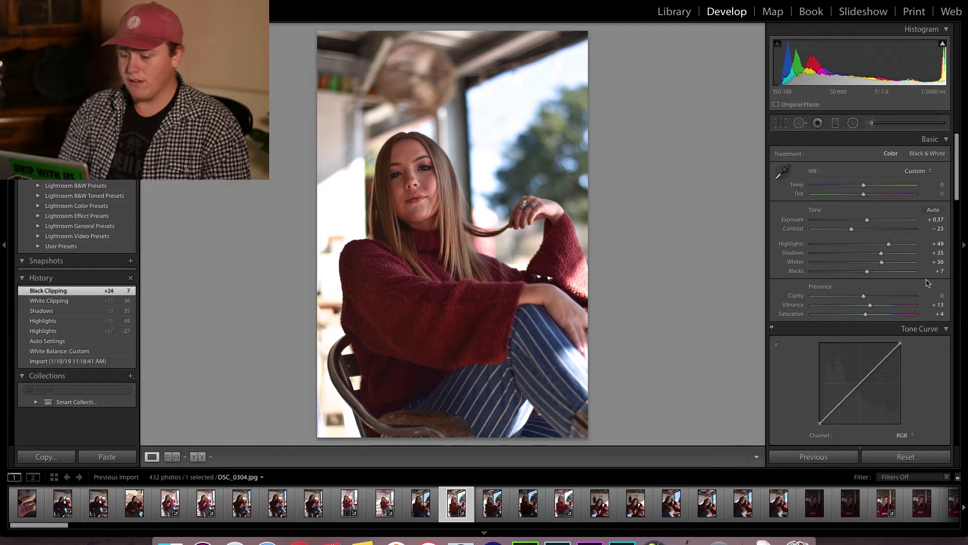
Step: Compare the tone-adjusted portrait with its unedited version
key(backslash)
key(backslash)
key(backslash)
key(backslash)
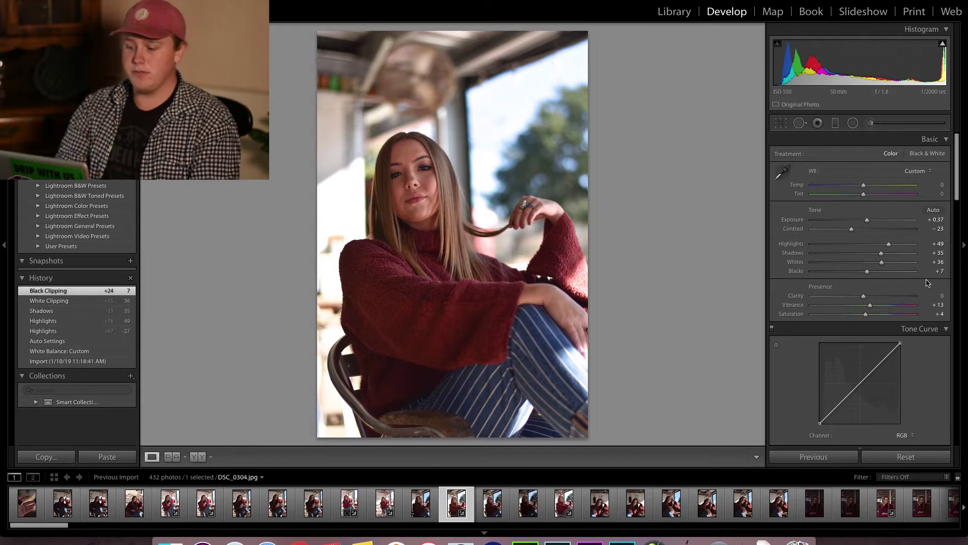
key(backslash)
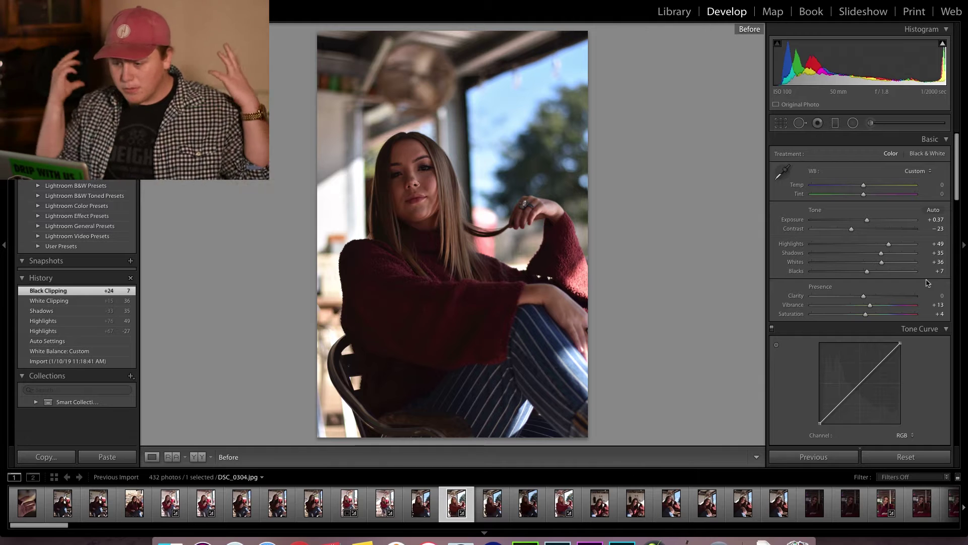
key(backslash)
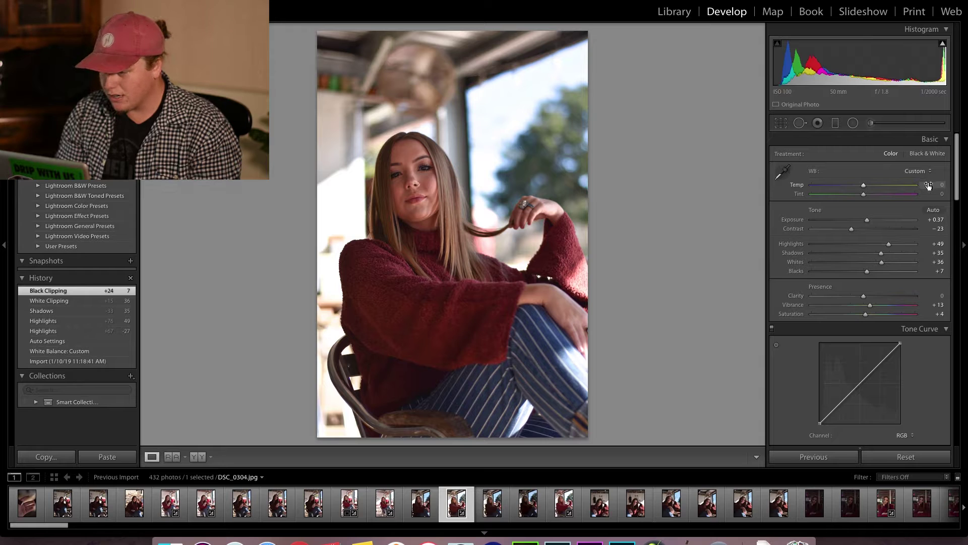
Step: Warm the white balance by setting Temp to +10 and Tint to +2
drag(928, 186, 936, 186)
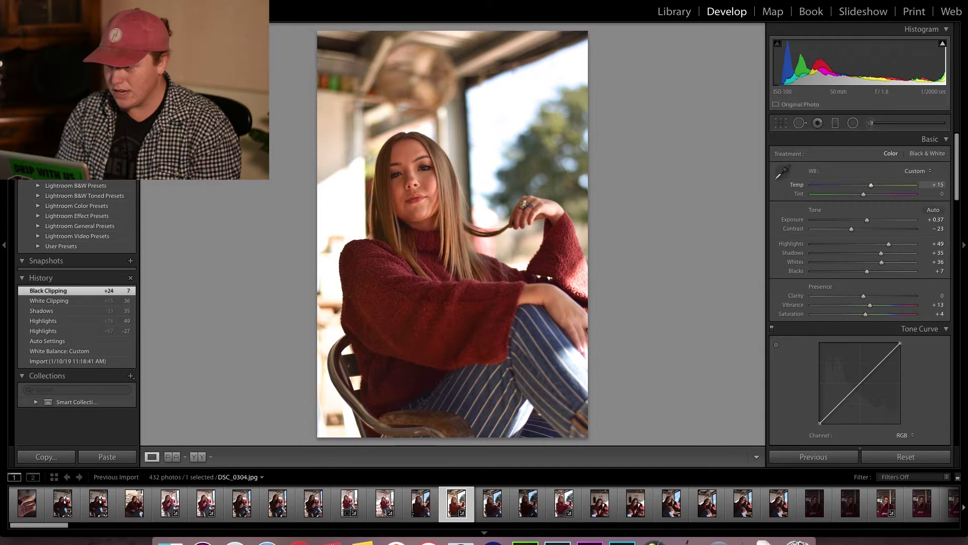
drag(936, 186, 934, 185)
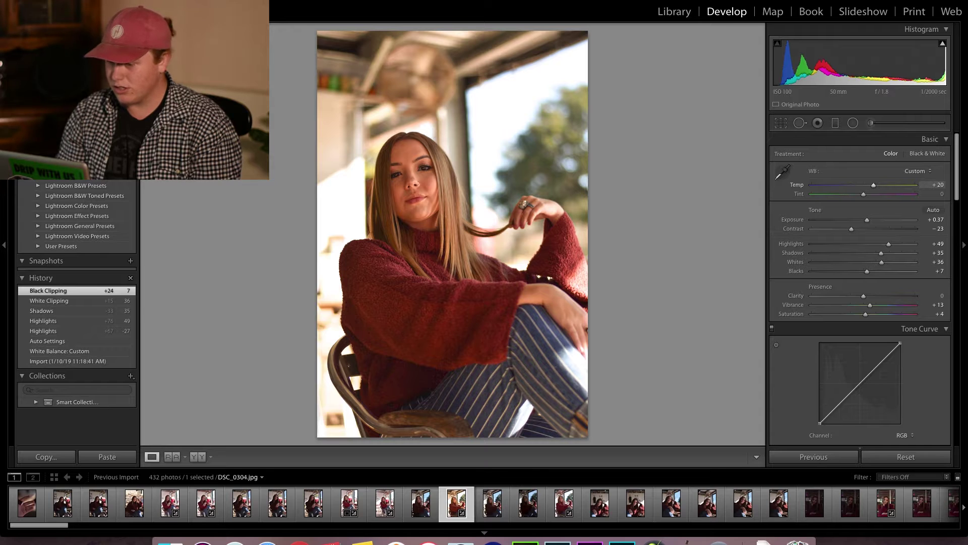
drag(934, 185, 933, 186)
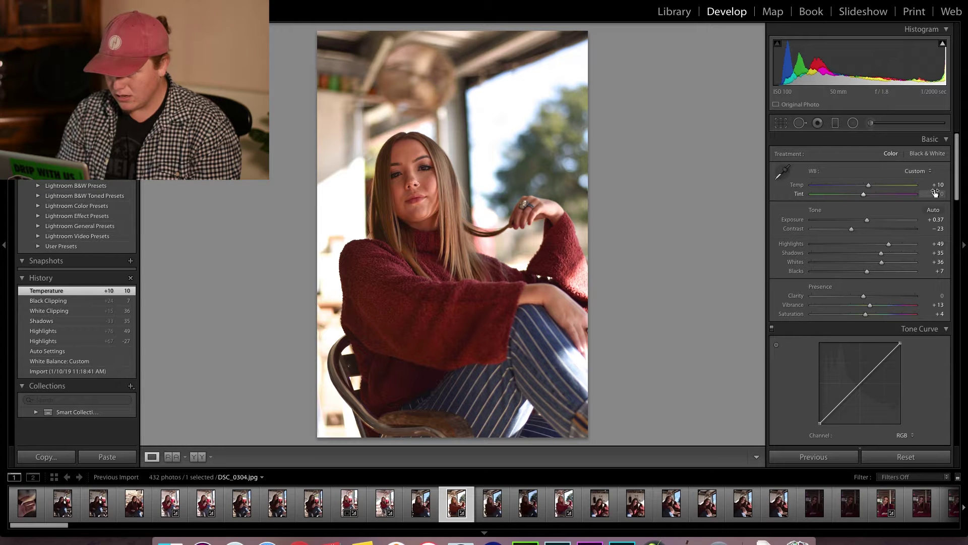
drag(933, 193, 924, 194)
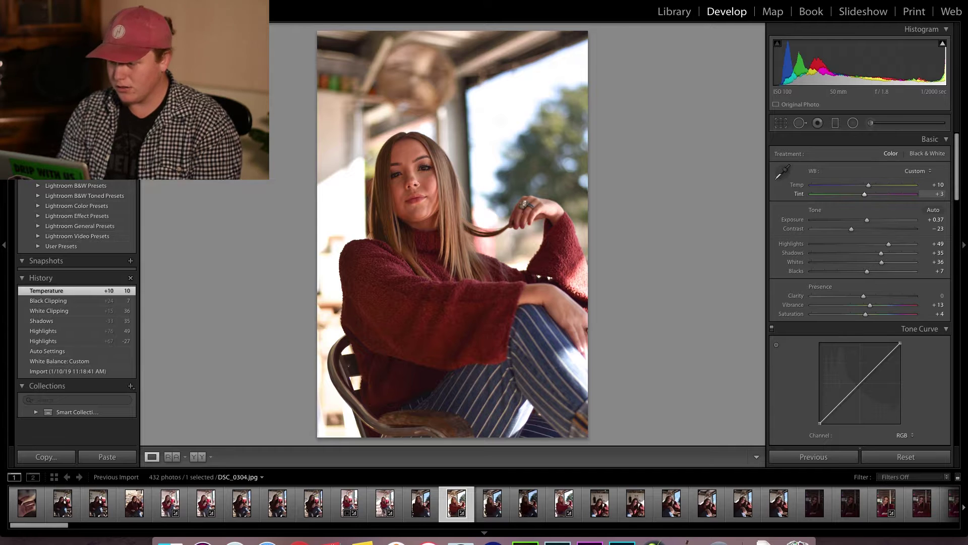
drag(925, 193, 928, 194)
key(Return)
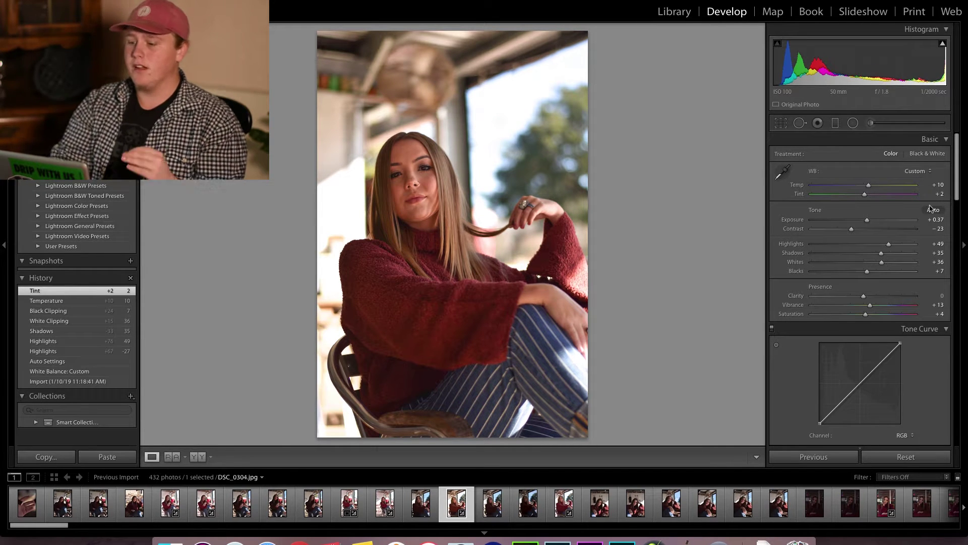
Step: Compare the portrait before and after the tone and white balance corrections several times
key(backslash)
key(backslash)
key(backslash)
key(backslash)
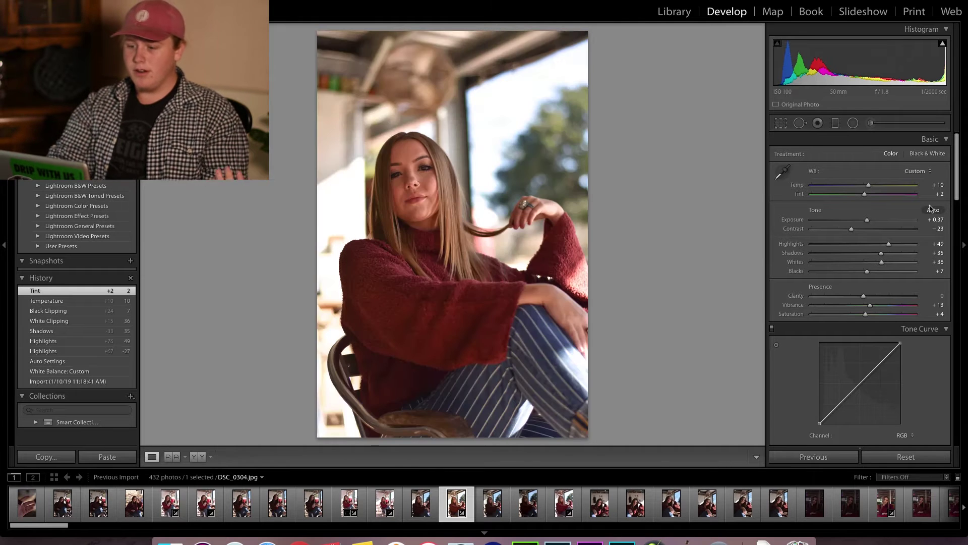
key(backslash)
key(backslash)
key(backslash)
key(backslash)
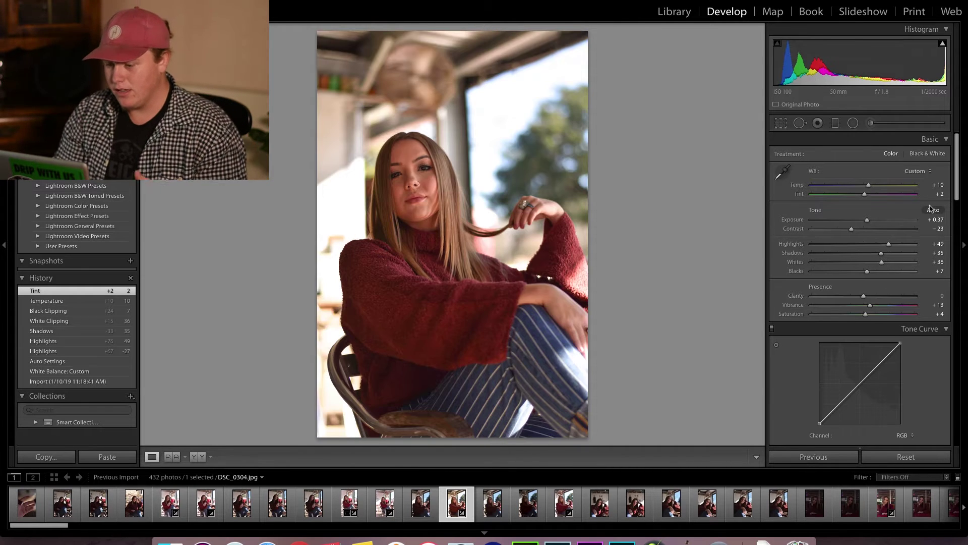
key(backslash)
key(backslash)
key(backslash)
key(backslash)
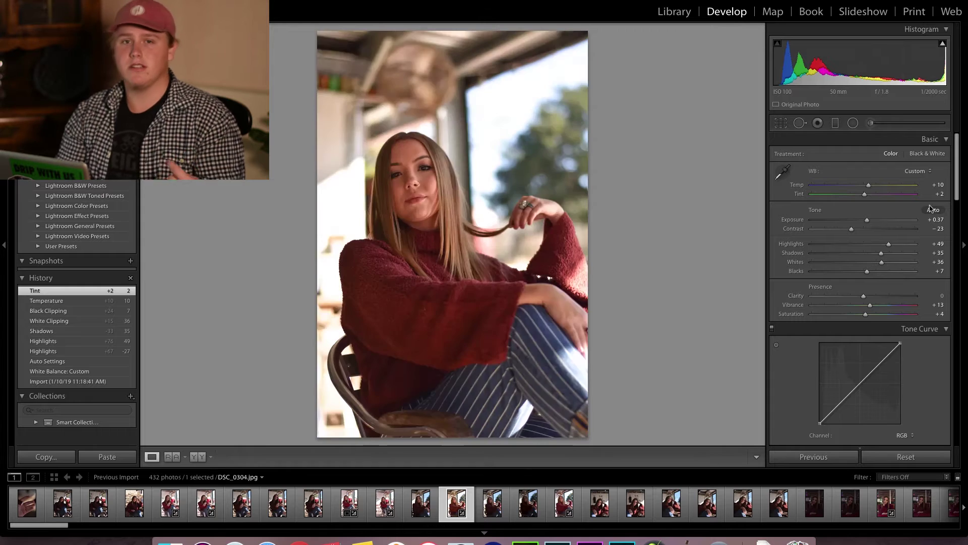
key(backslash)
key(backslash)
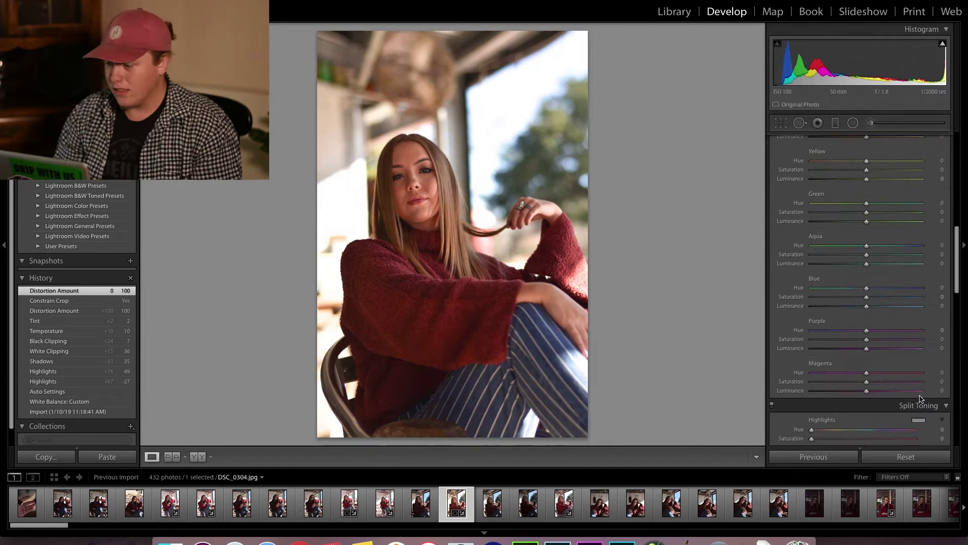
Step: Set the Red hue to -30 and the Red luminance to +50 in the color adjustments
scroll(917, 404, up, 4)
scroll(920, 398, up, 3)
scroll(919, 398, up, 1)
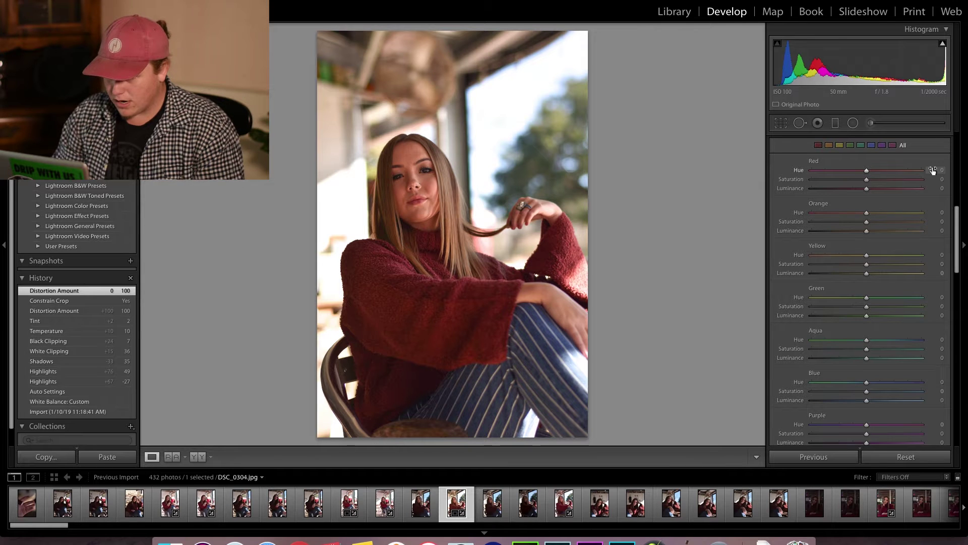
drag(933, 170, 888, 171)
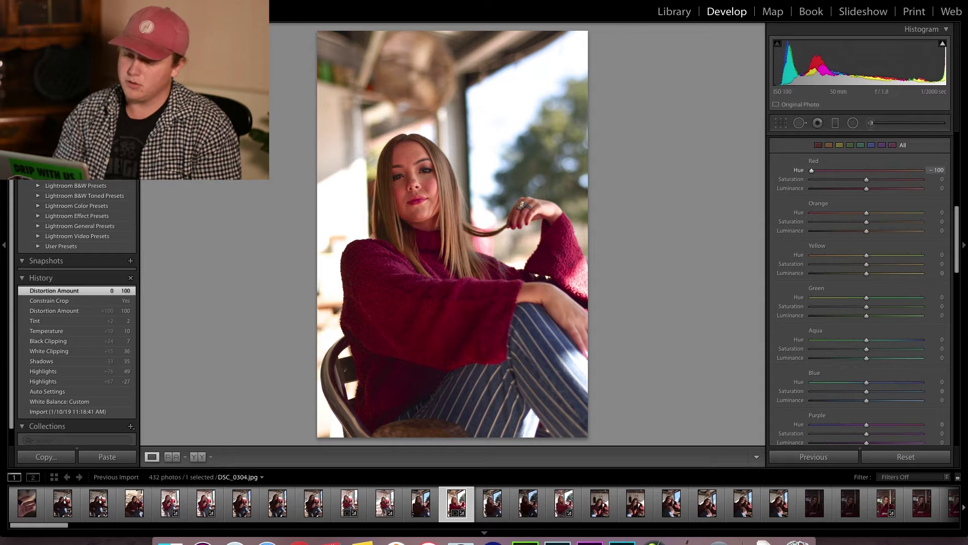
mouse_move(811, 170)
mouse_down()
mouse_move(922, 170)
mouse_move(812, 170)
mouse_up()
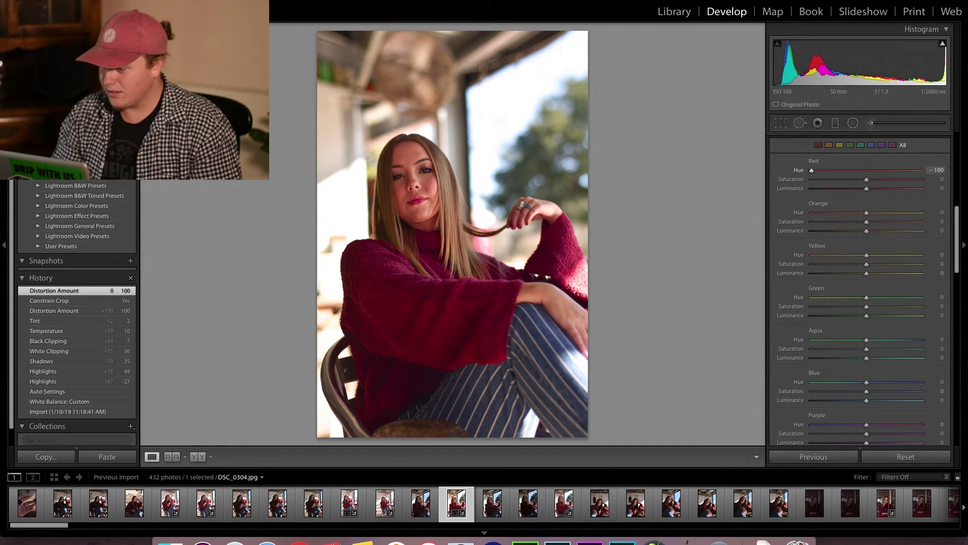
drag(811, 170, 849, 171)
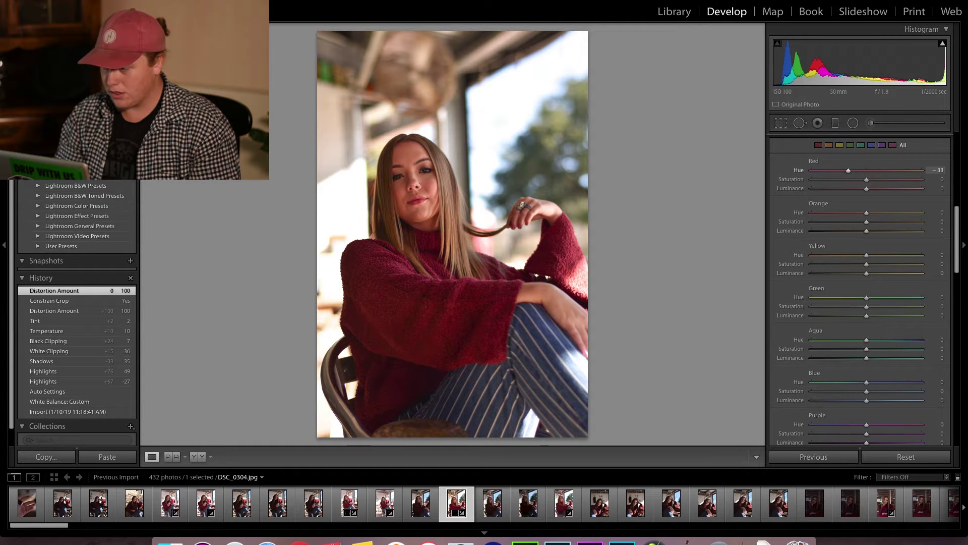
drag(849, 170, 850, 170)
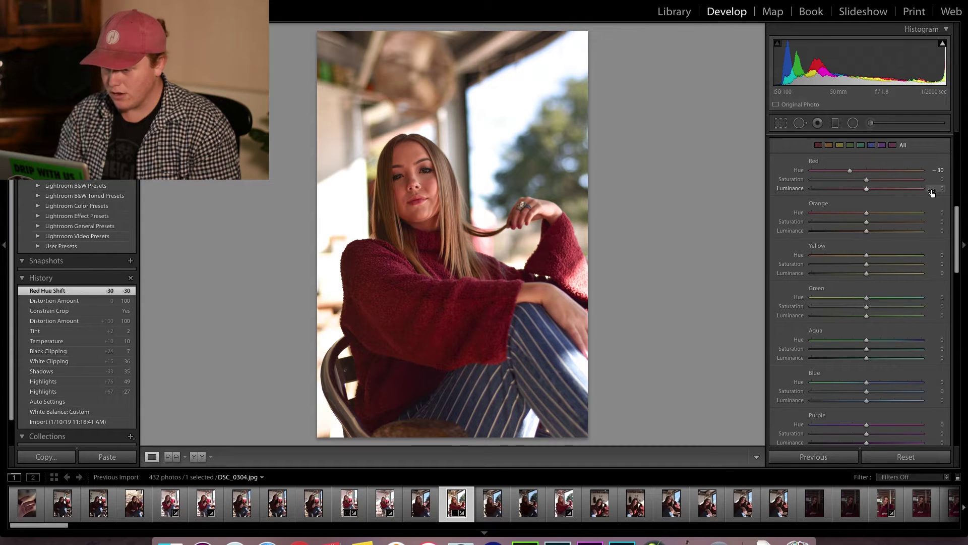
mouse_move(933, 189)
mouse_down()
mouse_move(948, 189)
mouse_move(921, 189)
mouse_move(943, 188)
mouse_up()
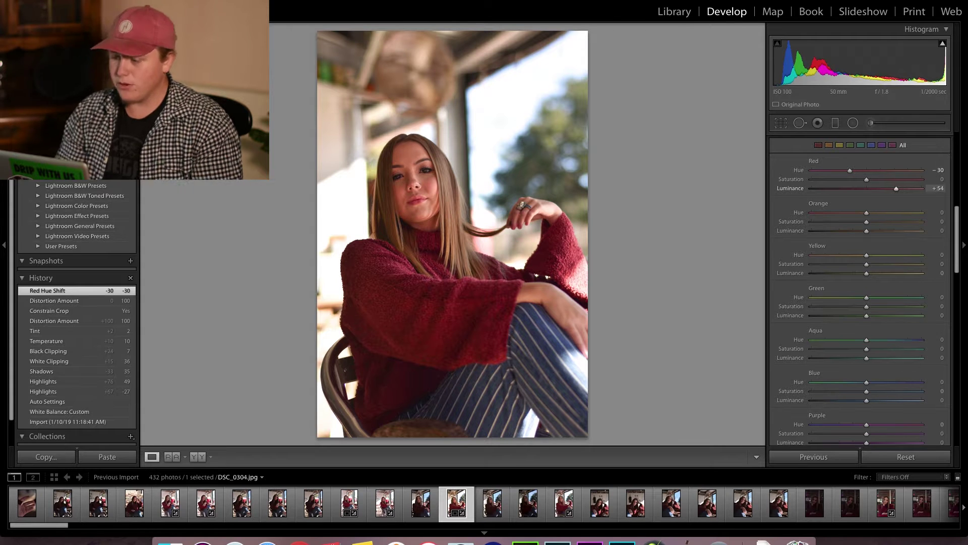
drag(938, 189, 937, 188)
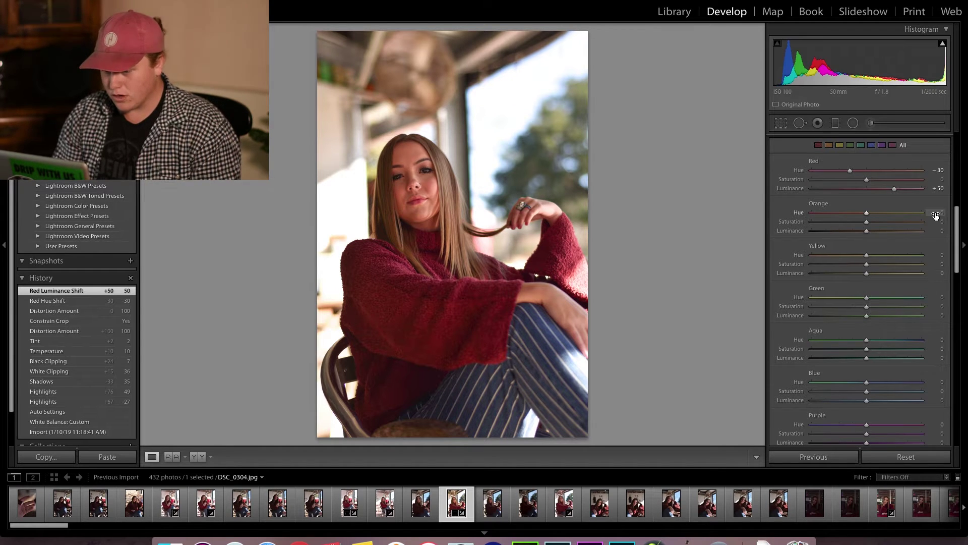
Step: Try shifting the Orange hue between its extremes and to -75, and reset it to 0
drag(935, 216, 880, 216)
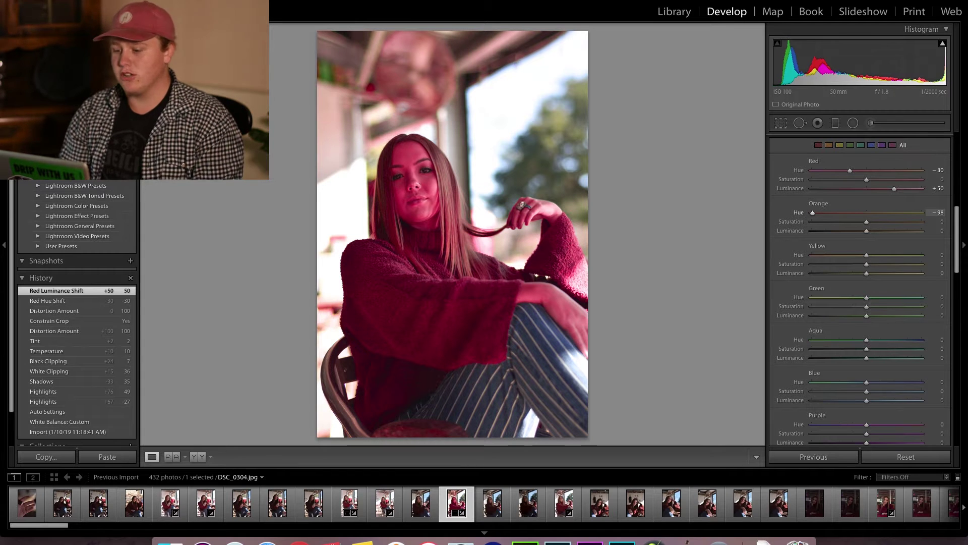
key(backslash)
key(backslash)
key(backslash)
key(backslash)
key(backslash)
key(backslash)
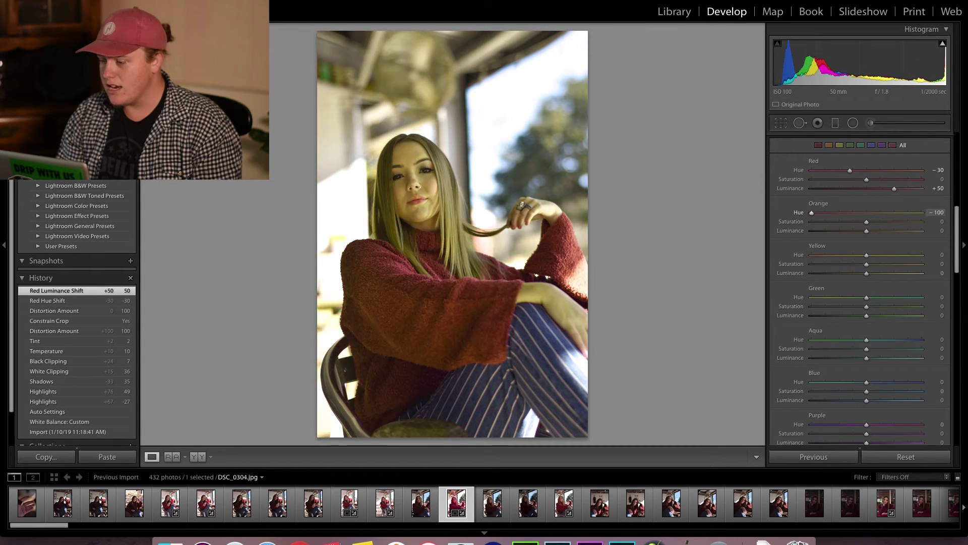
mouse_move(812, 213)
mouse_down()
mouse_move(865, 212)
mouse_move(826, 212)
mouse_up()
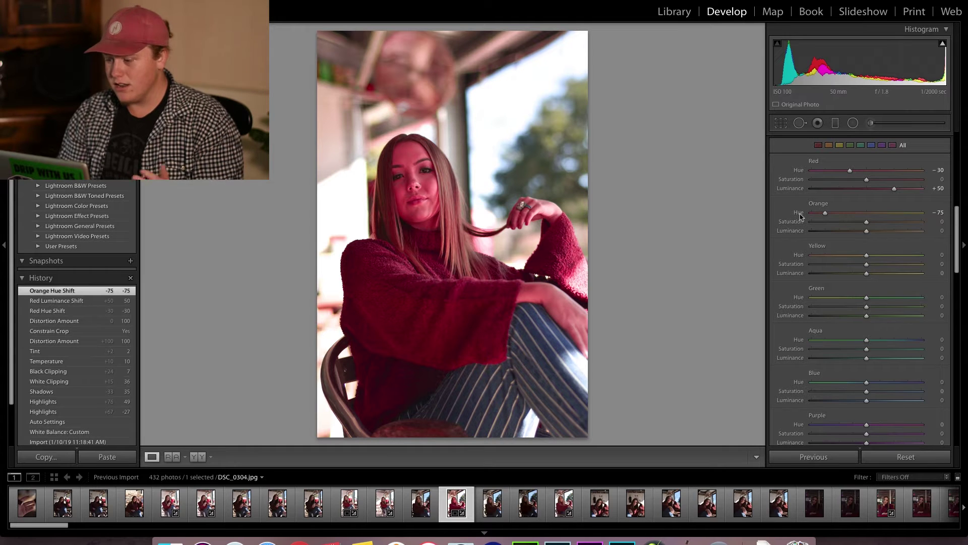
double_click(801, 213)
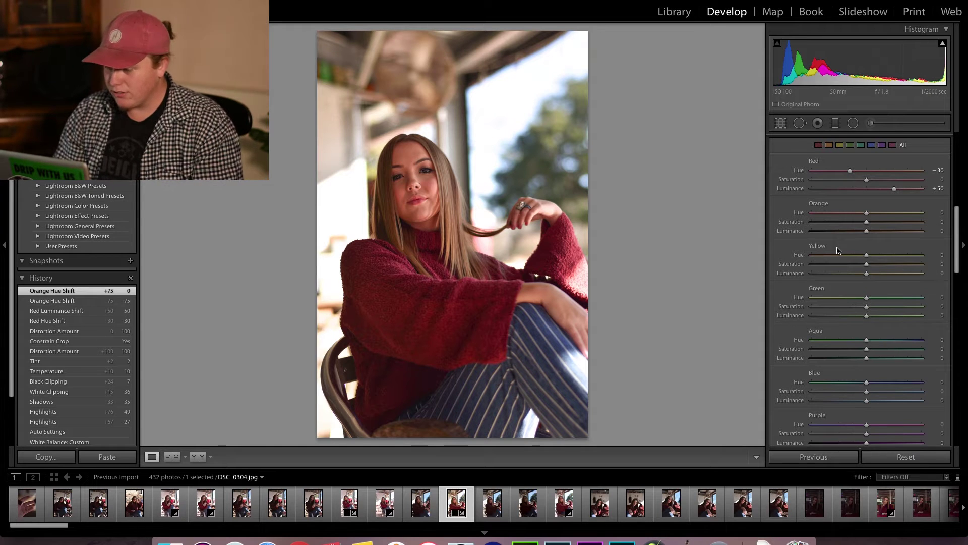
Step: Set the Orange luminance to +20 and compare the portrait with its unedited version
click(934, 230)
text(32)
key(Return)
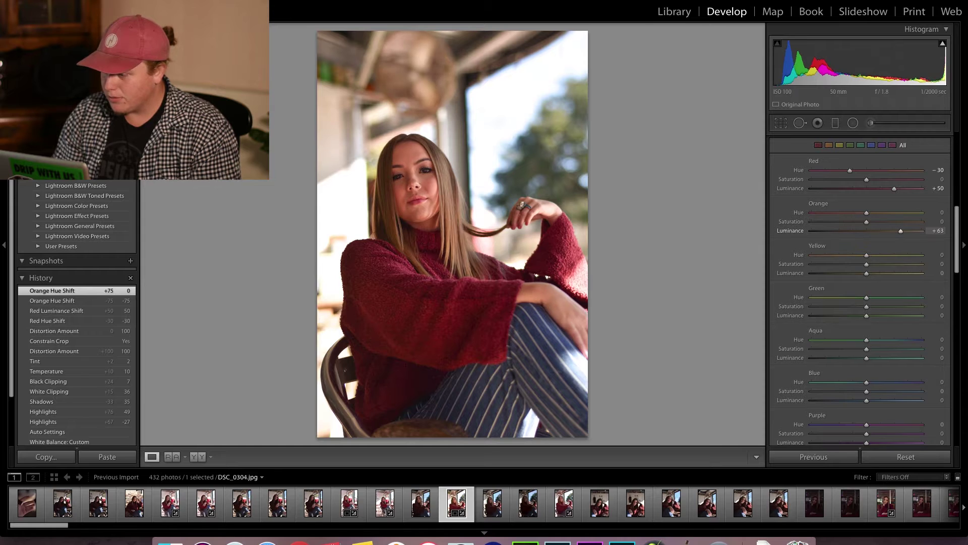
text(24)
key(Return)
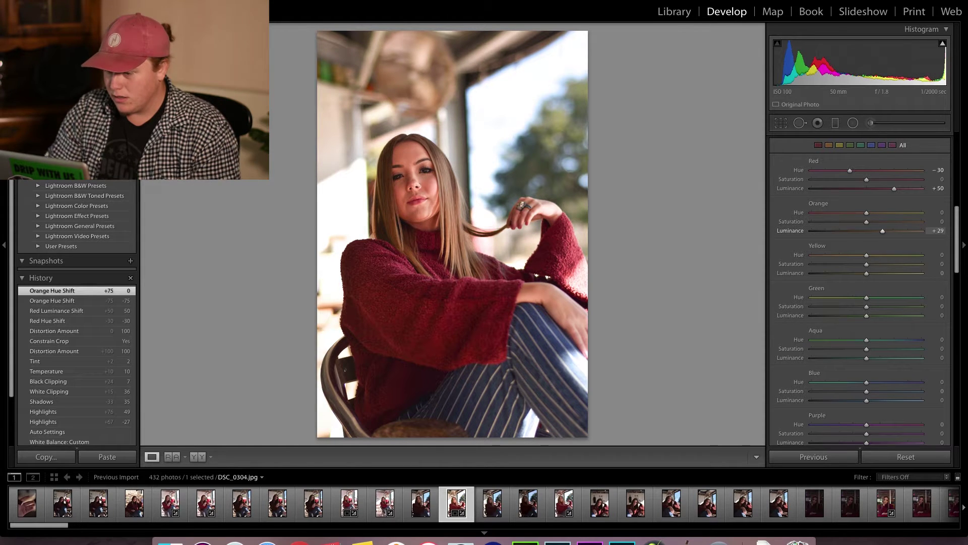
text(20)
key(Return)
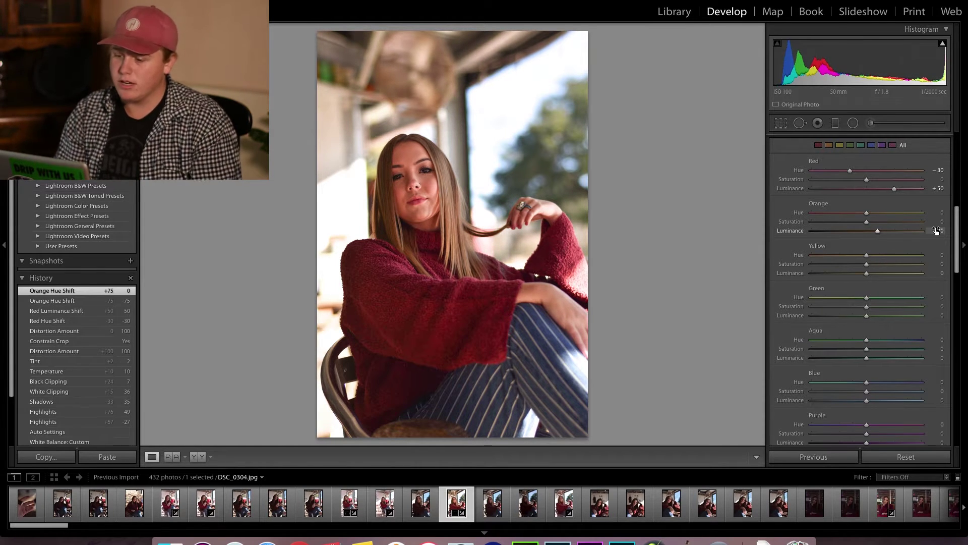
key(backslash)
key(backslash)
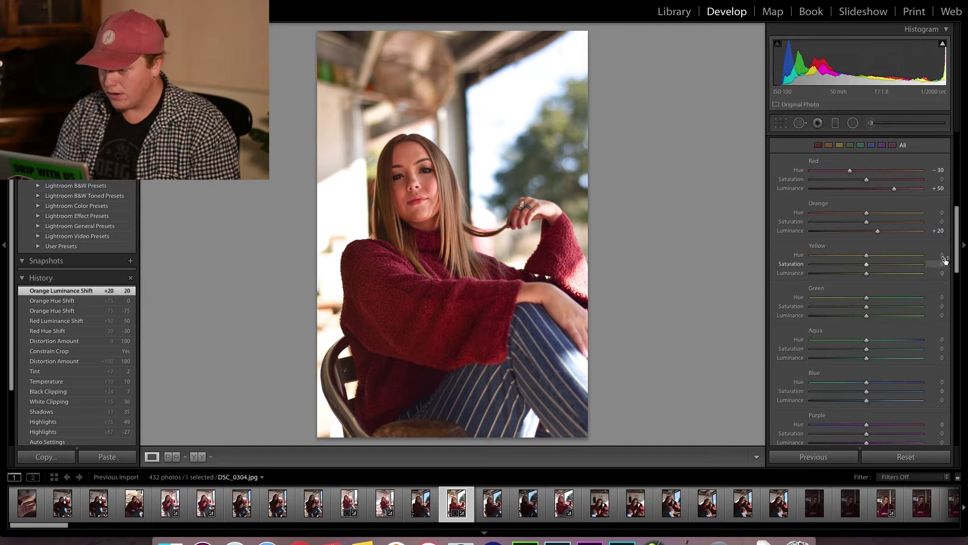
Step: Set the Yellow hue to -70 and the Yellow luminance to +20
drag(942, 254, 891, 255)
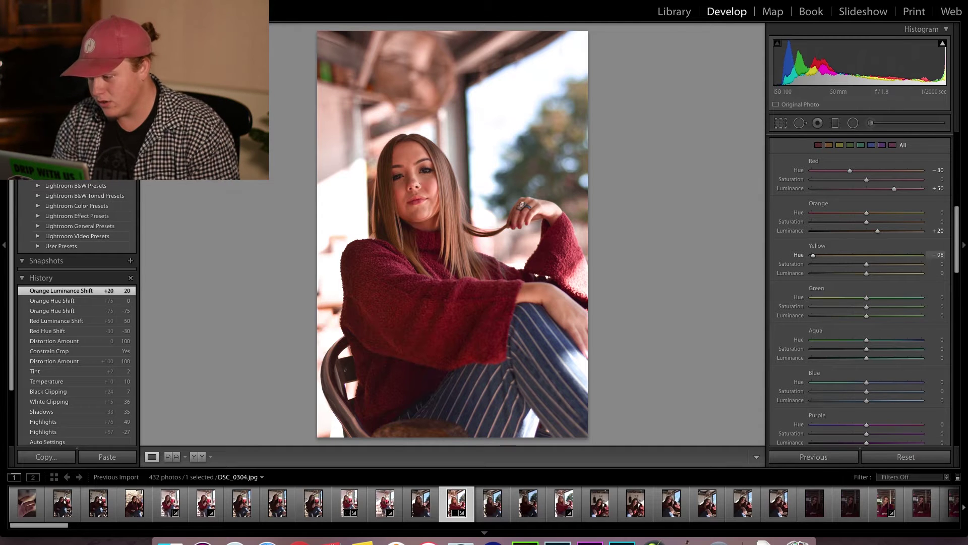
drag(936, 255, 933, 298)
drag(936, 255, 933, 255)
drag(934, 255, 937, 255)
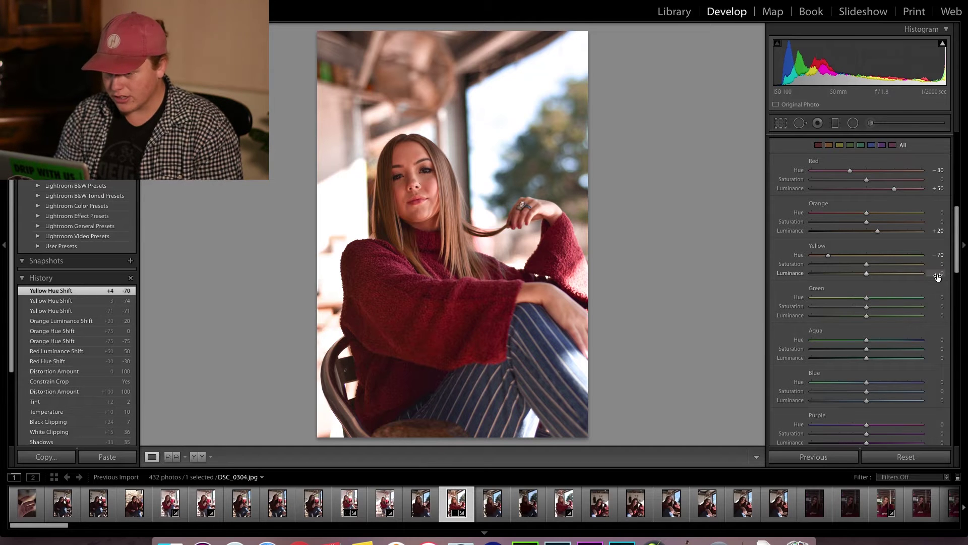
drag(937, 276, 900, 276)
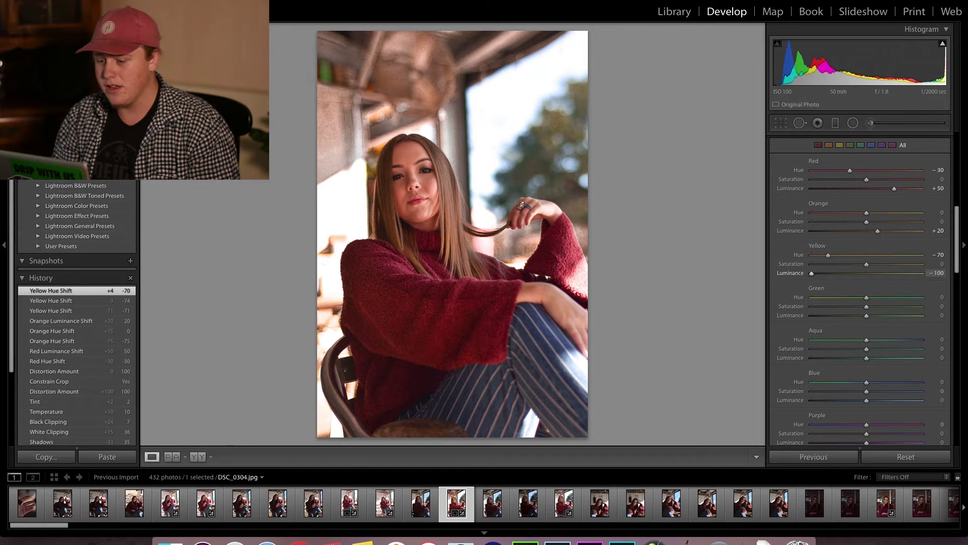
drag(937, 273, 963, 273)
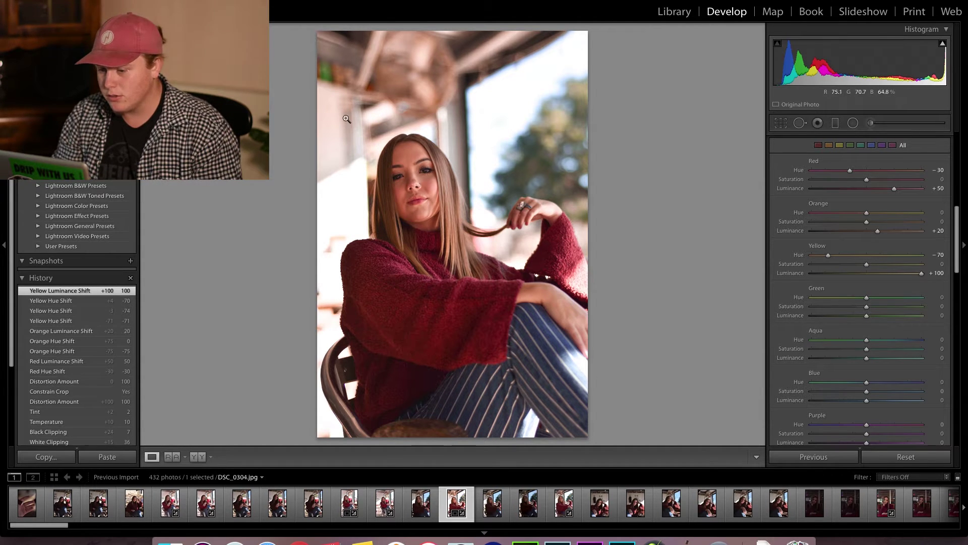
drag(939, 272, 898, 272)
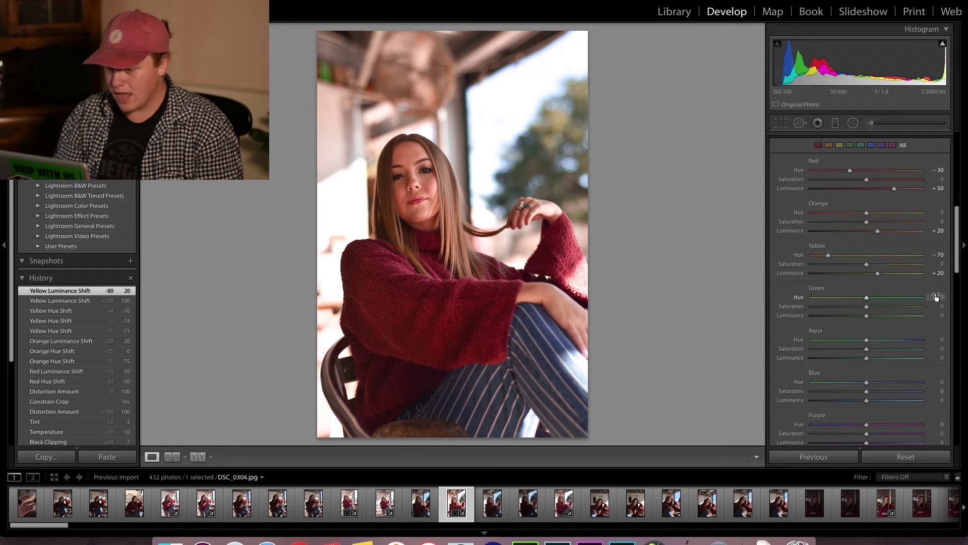
Step: Set the Green hue to -75 and the Green luminance to +16
drag(936, 296, 959, 297)
mouse_move(811, 297)
mouse_down()
mouse_move(921, 297)
mouse_move(812, 297)
mouse_move(921, 297)
mouse_move(812, 297)
mouse_move(826, 297)
mouse_up()
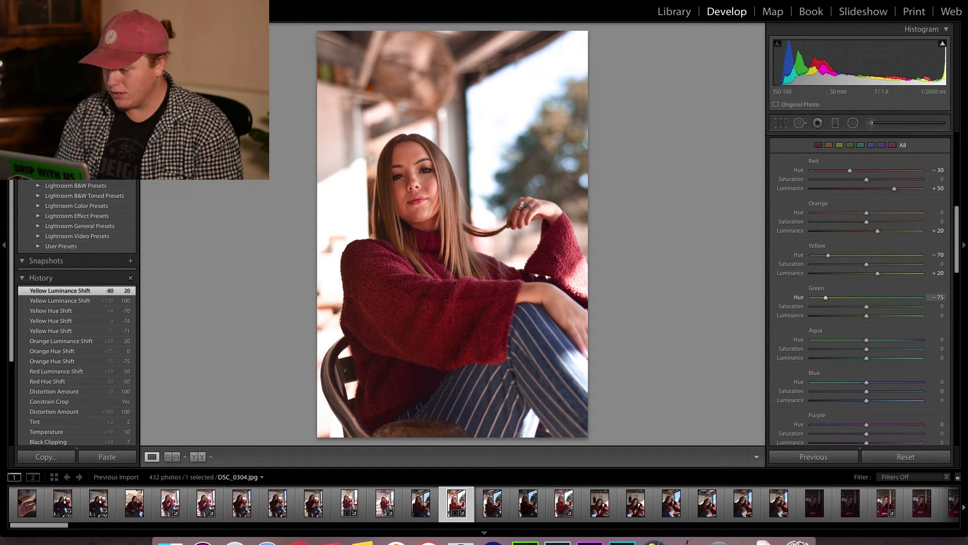
click(924, 316)
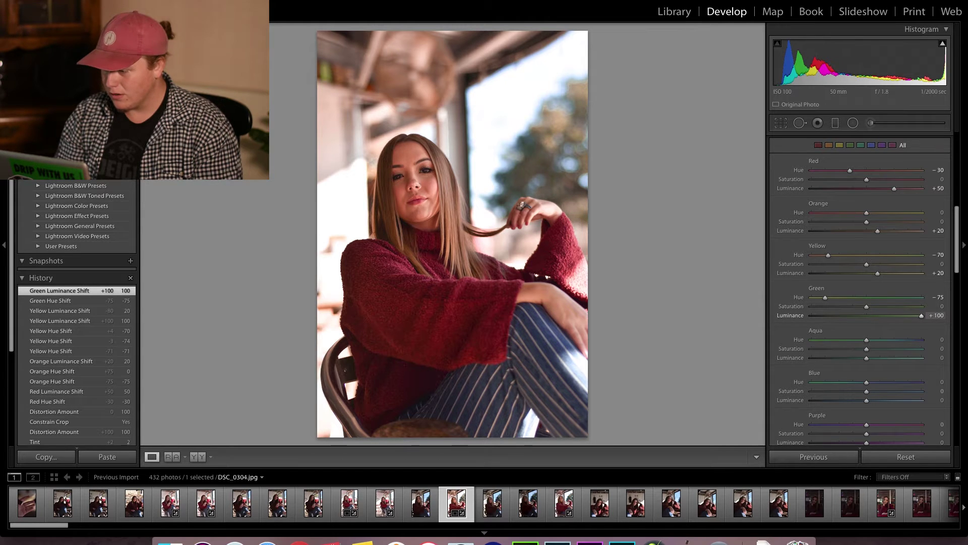
drag(919, 320, 875, 324)
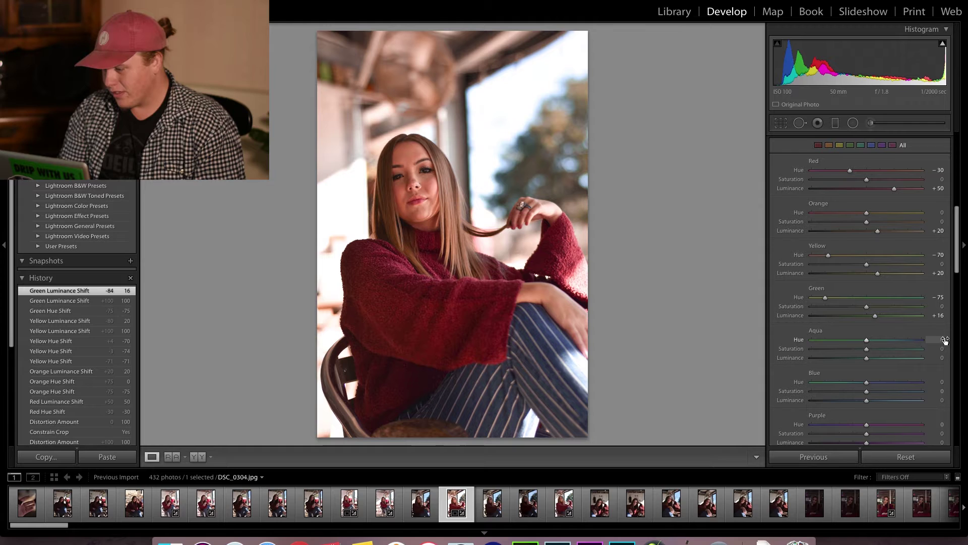
Step: Try a strong shift of the Aqua hue and settle it at +1
scroll(945, 341, down, 2)
text(-72)
drag(827, 305, 867, 305)
Step: Set the Blue hue to -14 and the Blue luminance to +29
drag(866, 347, 933, 347)
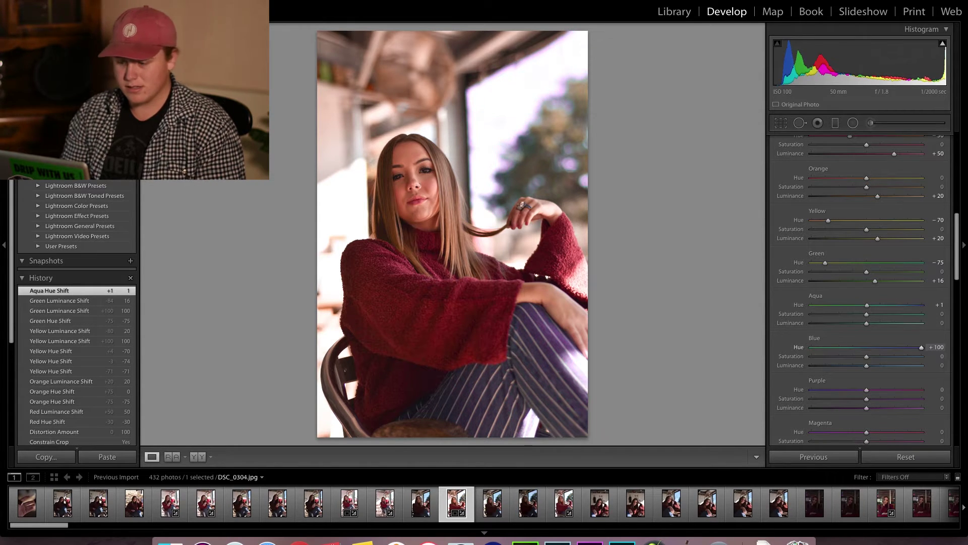
mouse_move(854, 347)
mouse_down()
mouse_move(812, 347)
mouse_move(879, 347)
mouse_move(818, 347)
mouse_move(856, 347)
mouse_up()
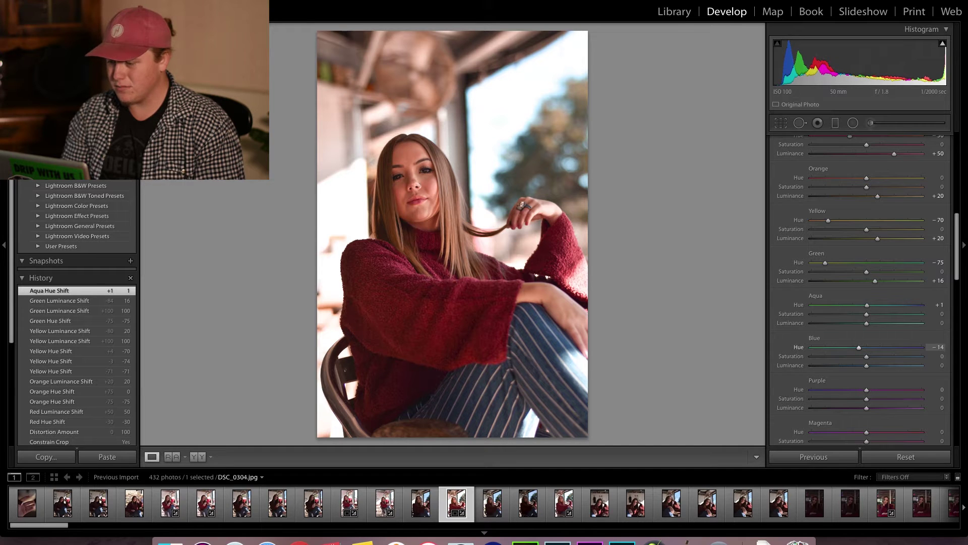
key(Tab)
key(Tab)
text(71)
key(Return)
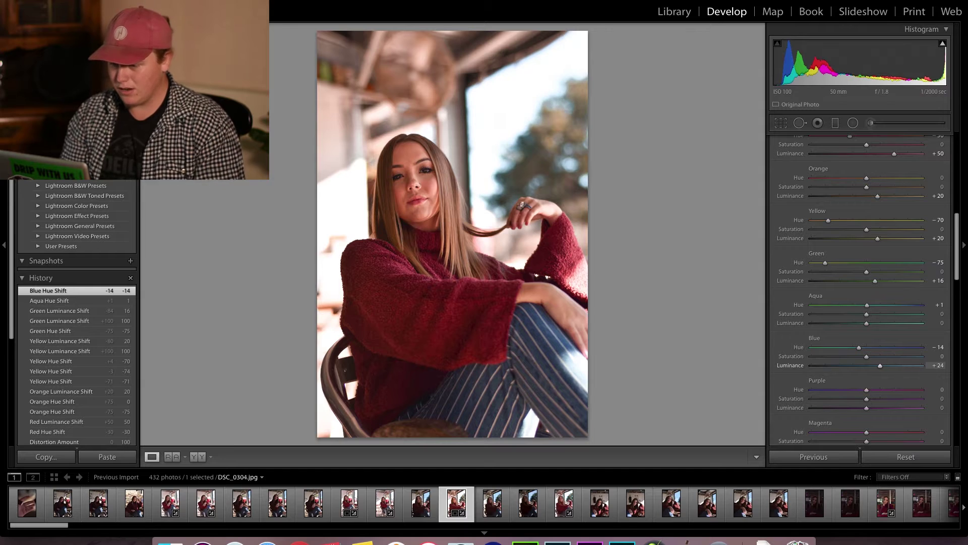
key(Return)
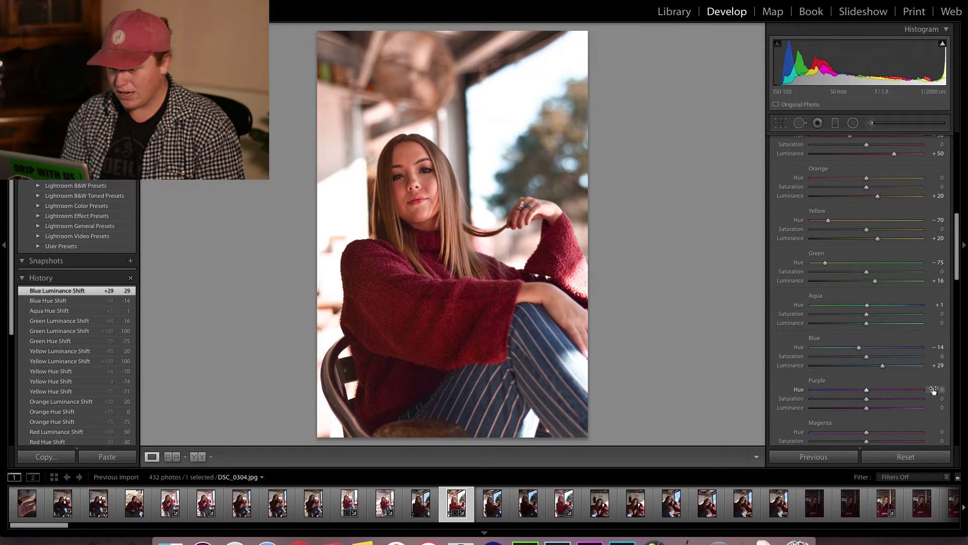
Step: Set the Purple hue to -40 in the color adjustments
click(934, 390)
text(89)
key(Return)
drag(811, 390, 839, 390)
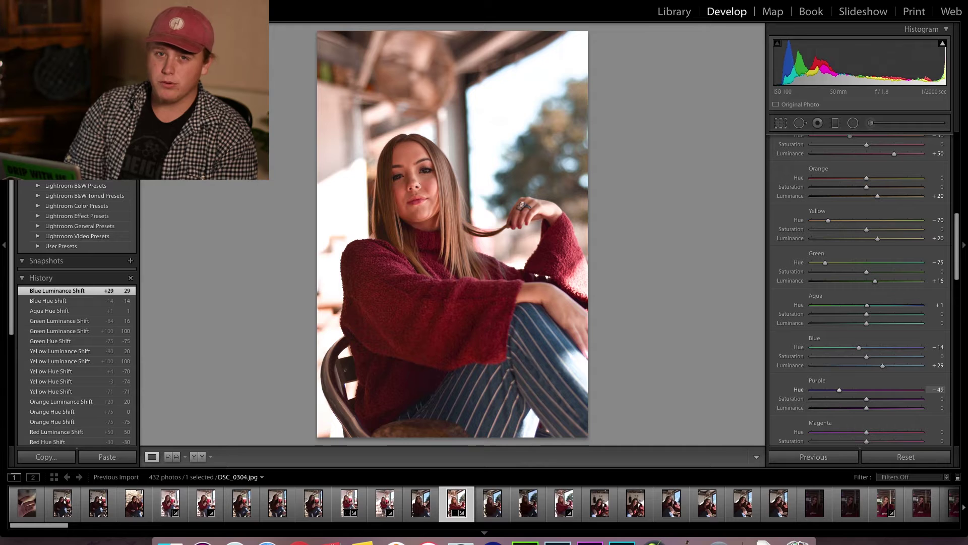
drag(840, 390, 840, 390)
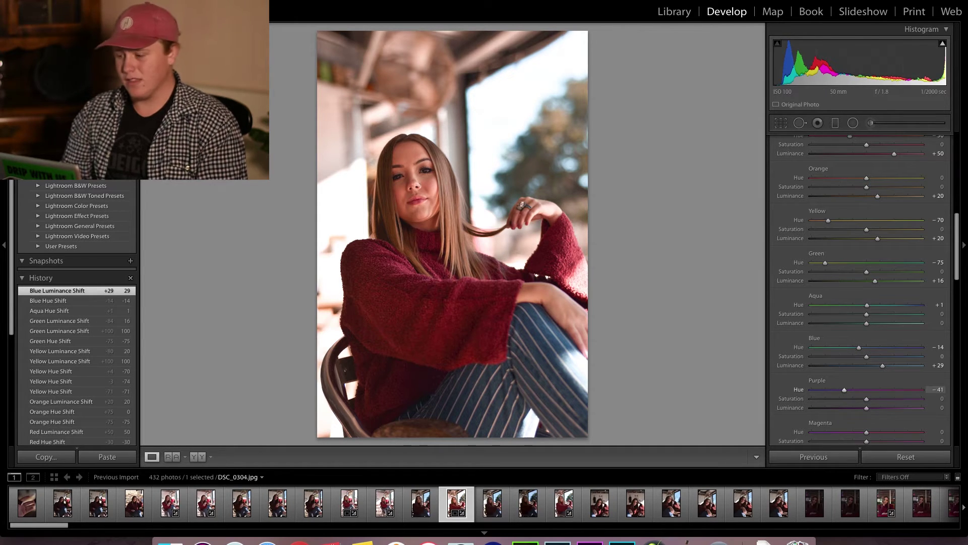
drag(844, 389, 845, 390)
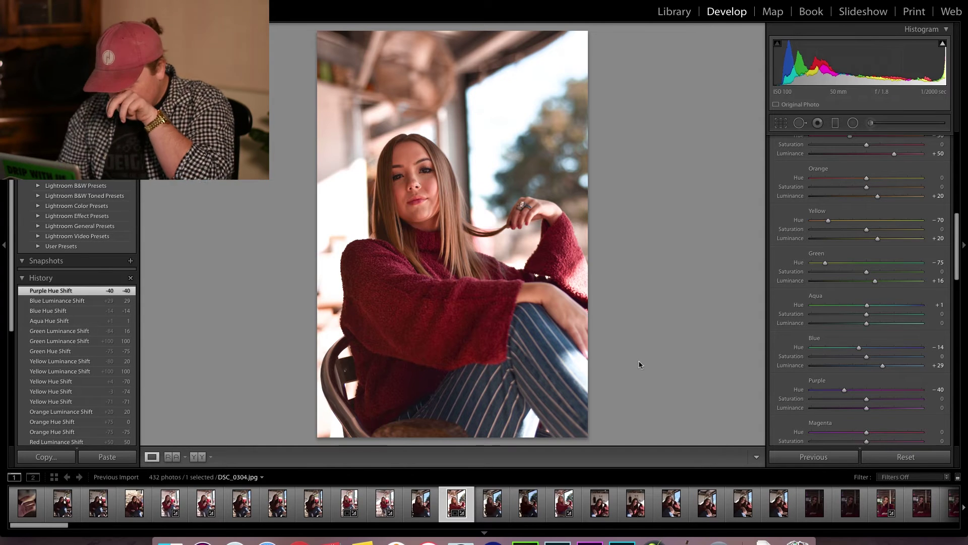
Step: Sharpen the portrait with a Sharpening amount of 10, judging the effect on a close-up of the face
scroll(890, 389, down, 1)
scroll(891, 383, down, 6)
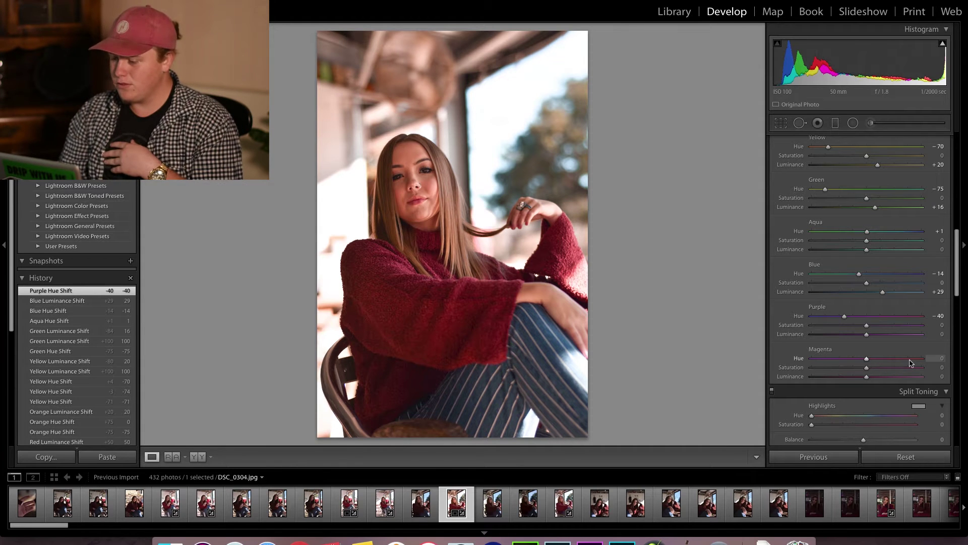
scroll(911, 363, down, 5)
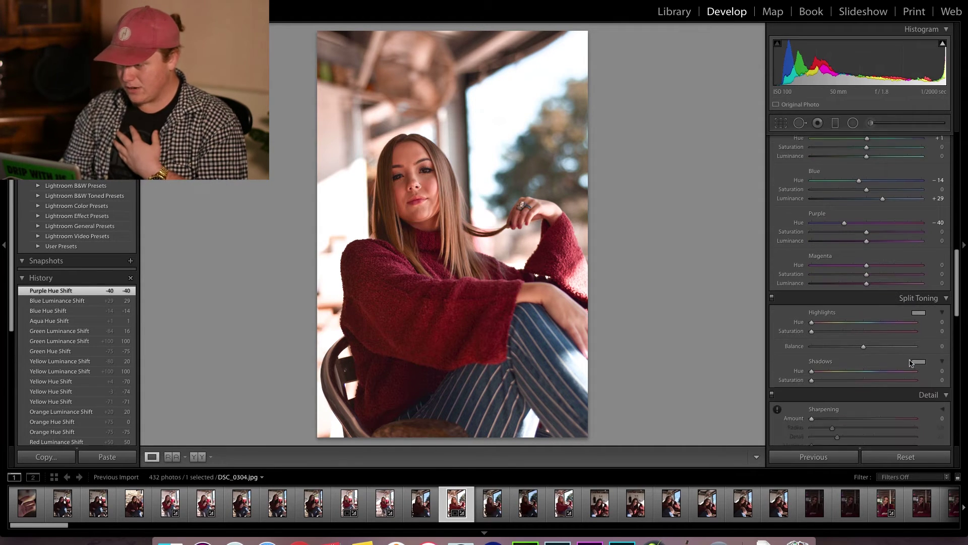
scroll(911, 363, down, 4)
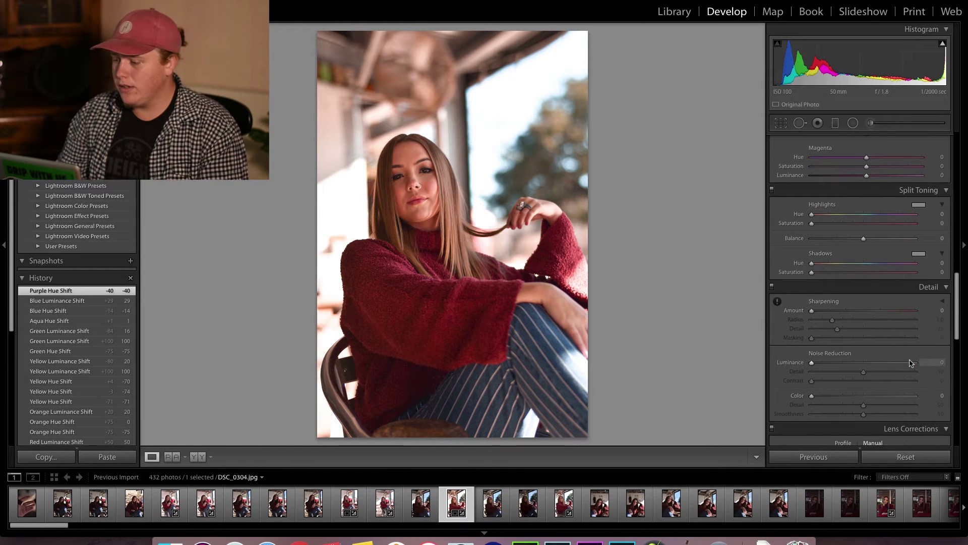
scroll(911, 324, down, 1)
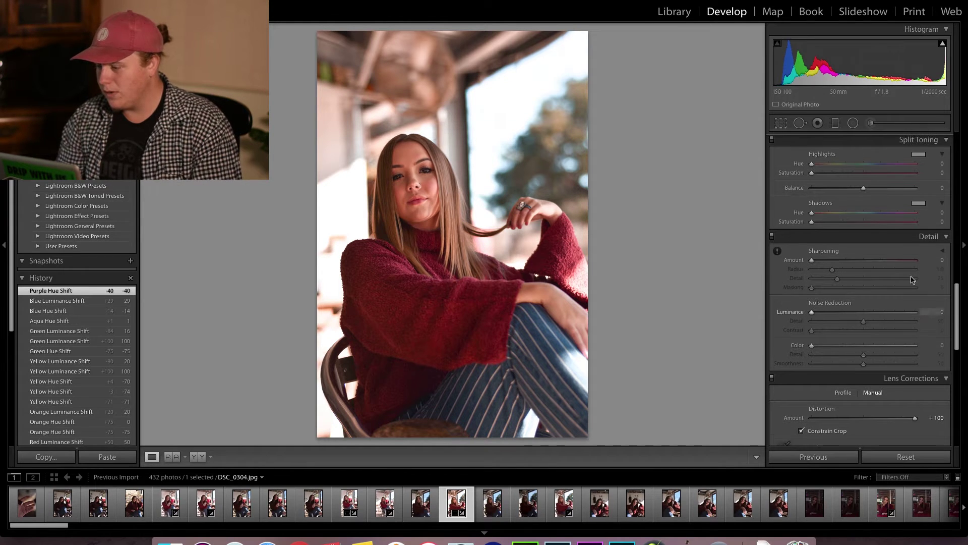
click(926, 259)
text(11)
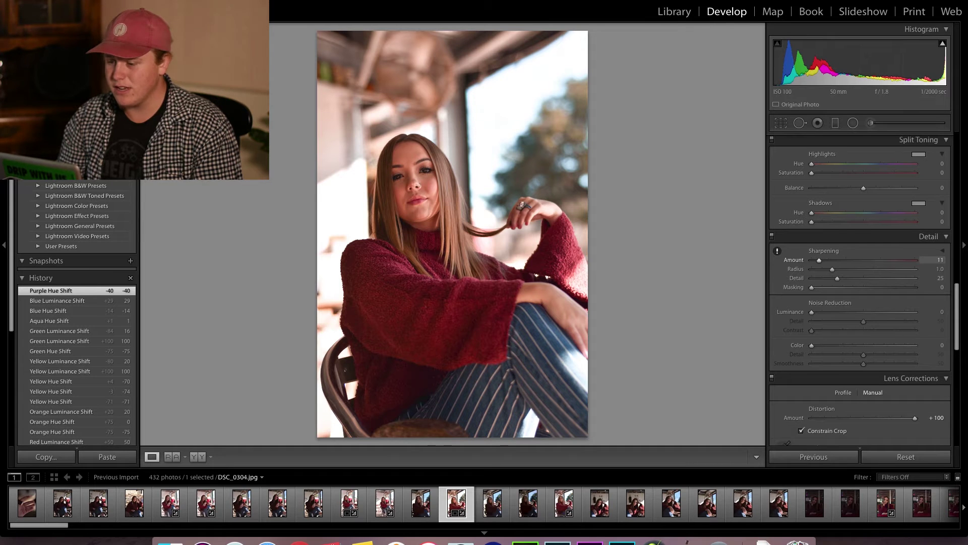
key(Return)
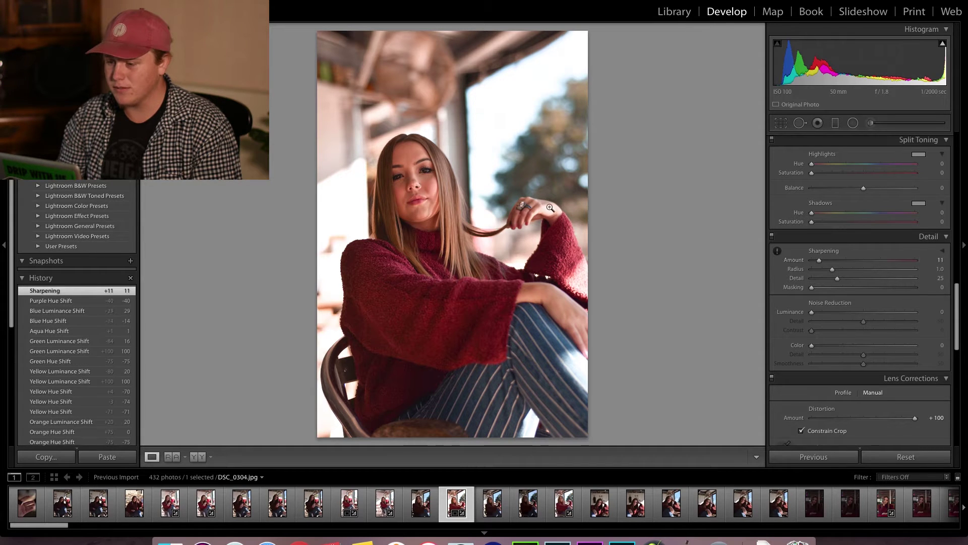
click(415, 182)
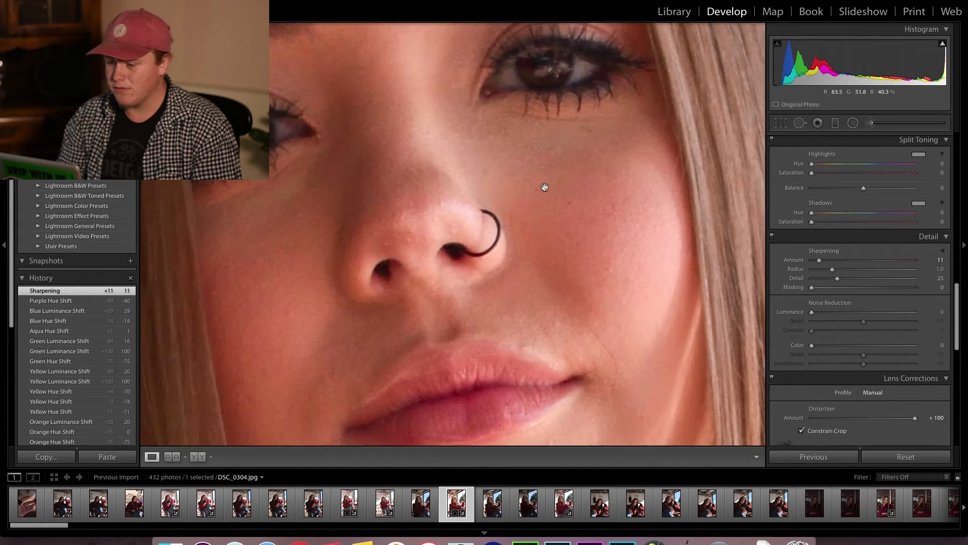
click(506, 193)
click(504, 217)
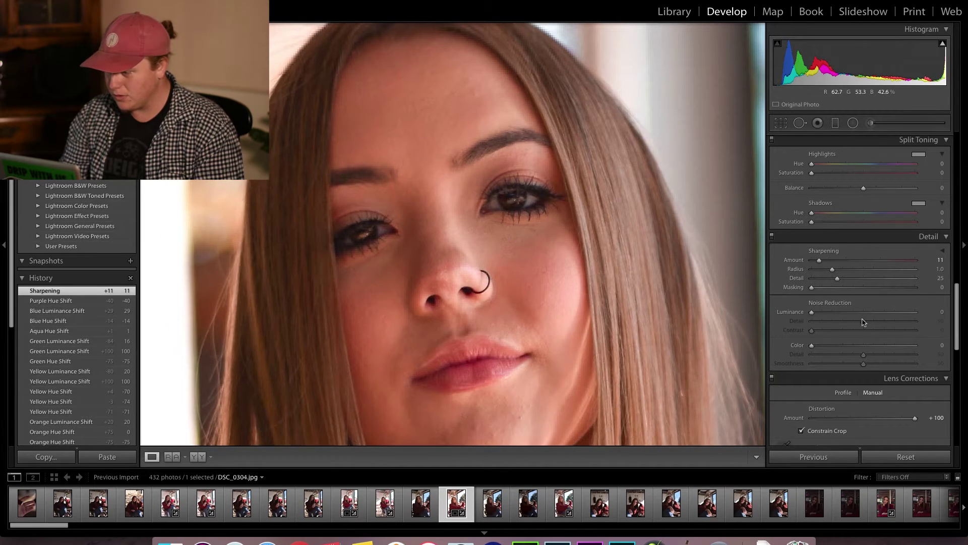
click(930, 259)
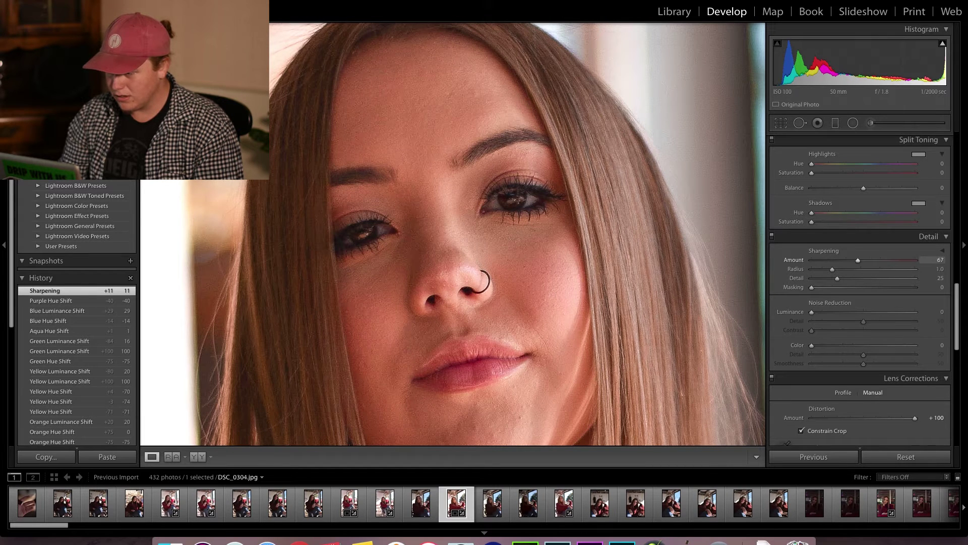
drag(930, 260, 914, 259)
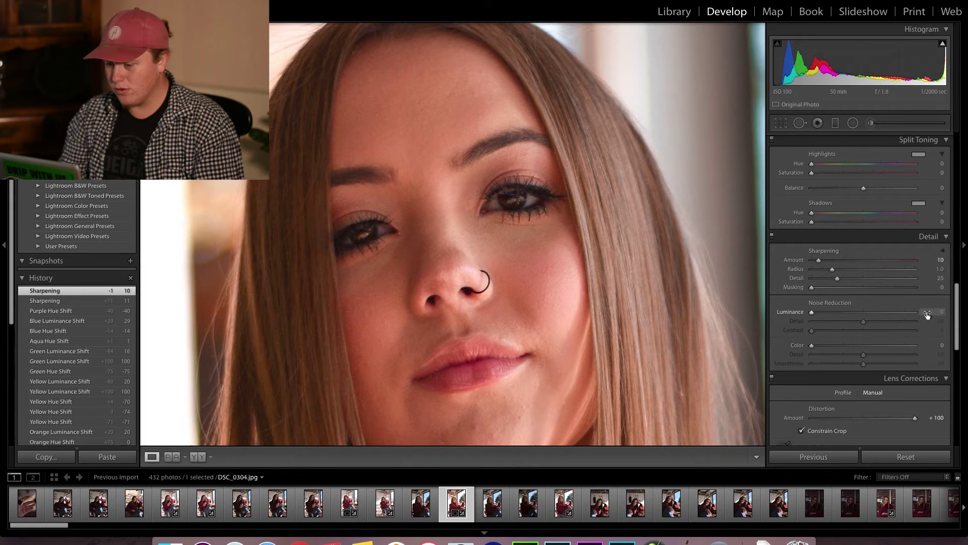
Step: Set the Luminance noise reduction to 28, trying stronger and weaker smoothing on the close-up of the face
drag(927, 314, 933, 314)
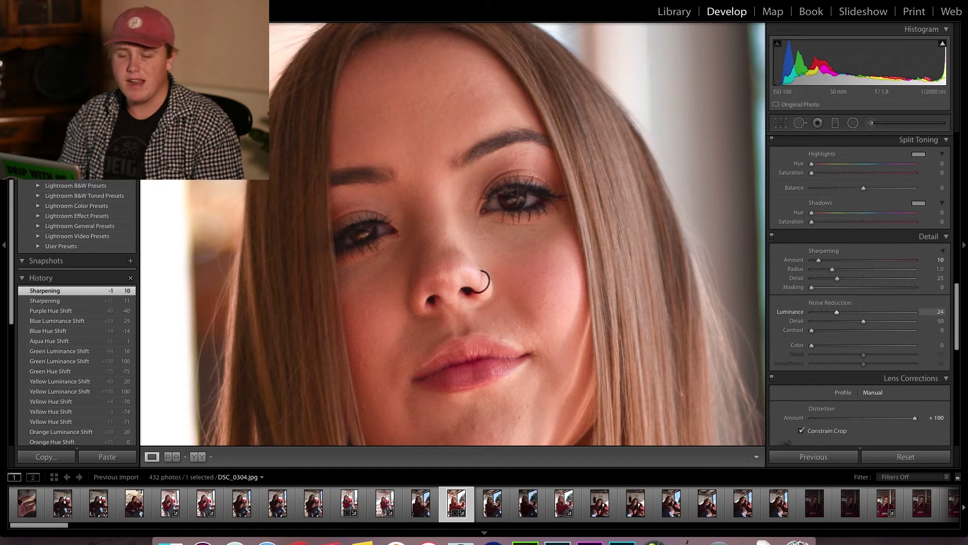
drag(933, 312, 909, 312)
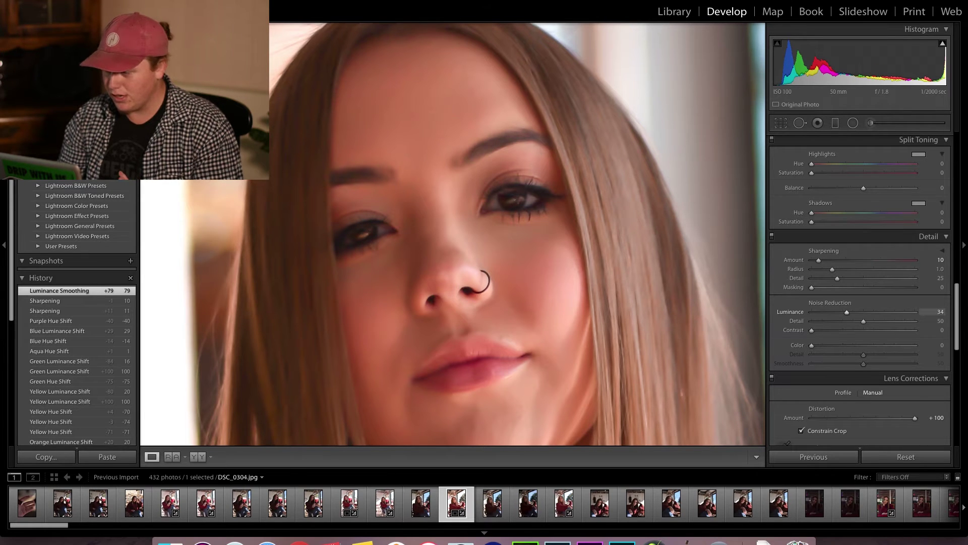
drag(933, 312, 933, 312)
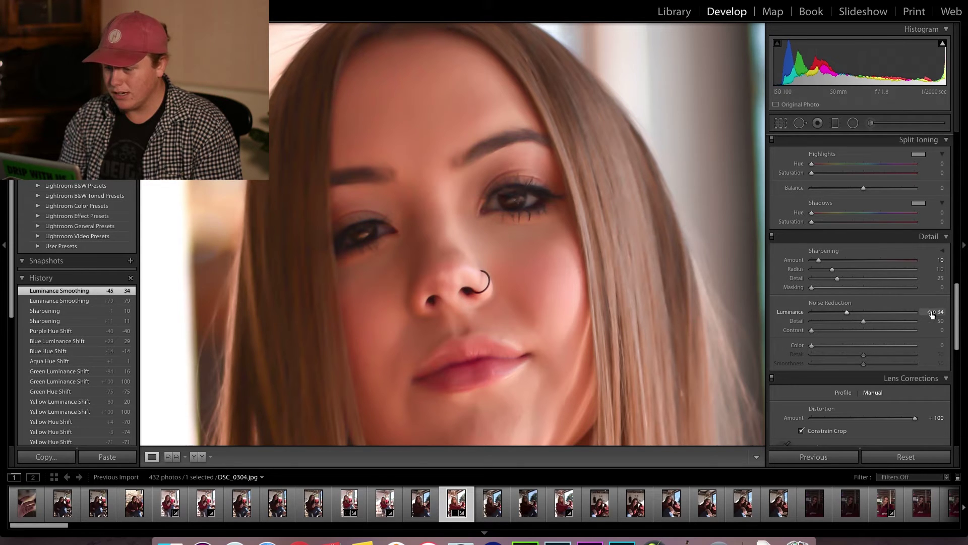
mouse_move(933, 312)
mouse_down()
mouse_move(923, 312)
mouse_move(933, 311)
mouse_up()
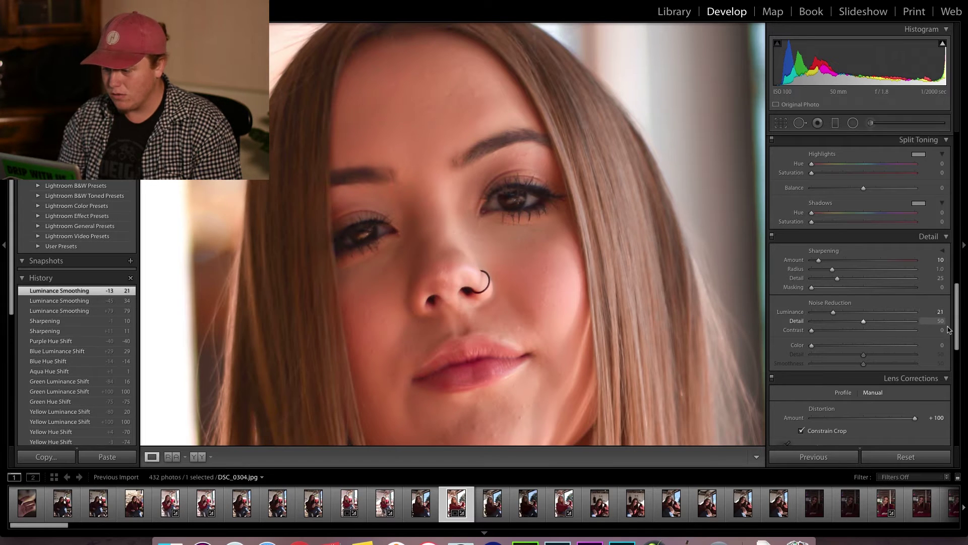
drag(935, 308, 942, 310)
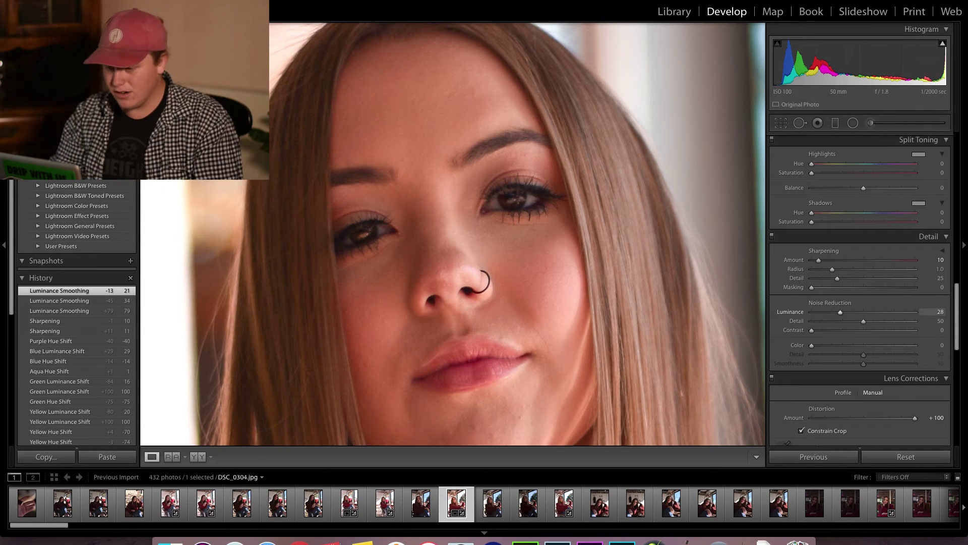
drag(933, 311, 933, 312)
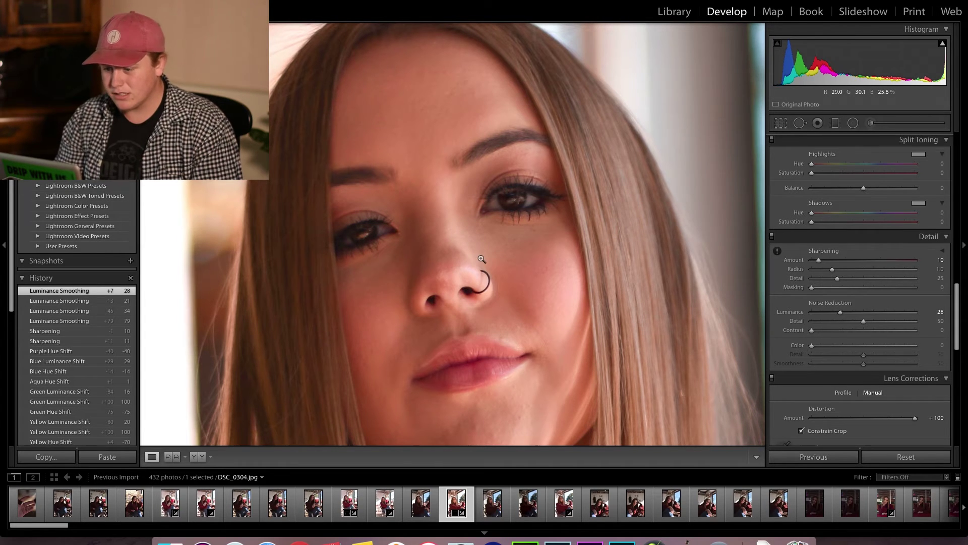
click(456, 254)
click(457, 254)
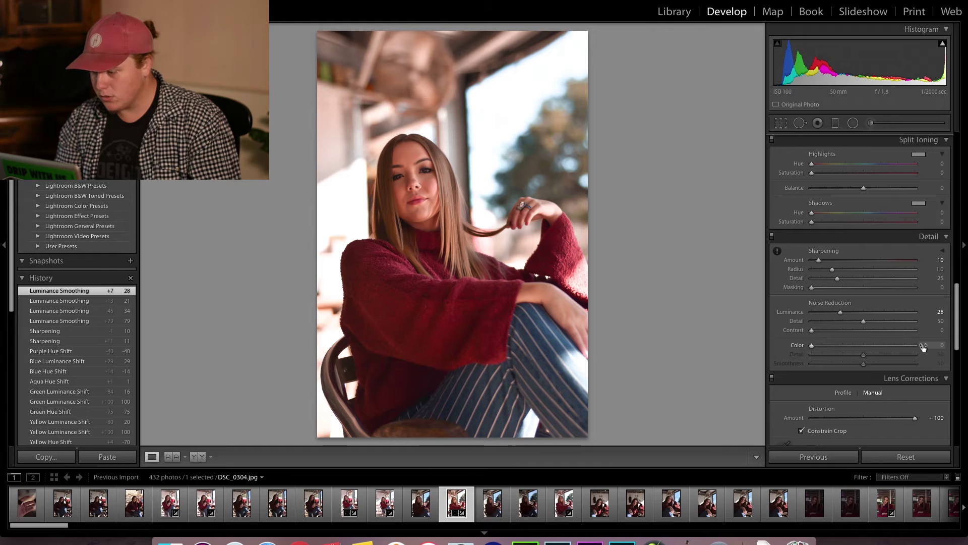
Step: Set the Color noise reduction to 21 and check the skin and hair up close
drag(924, 347, 933, 345)
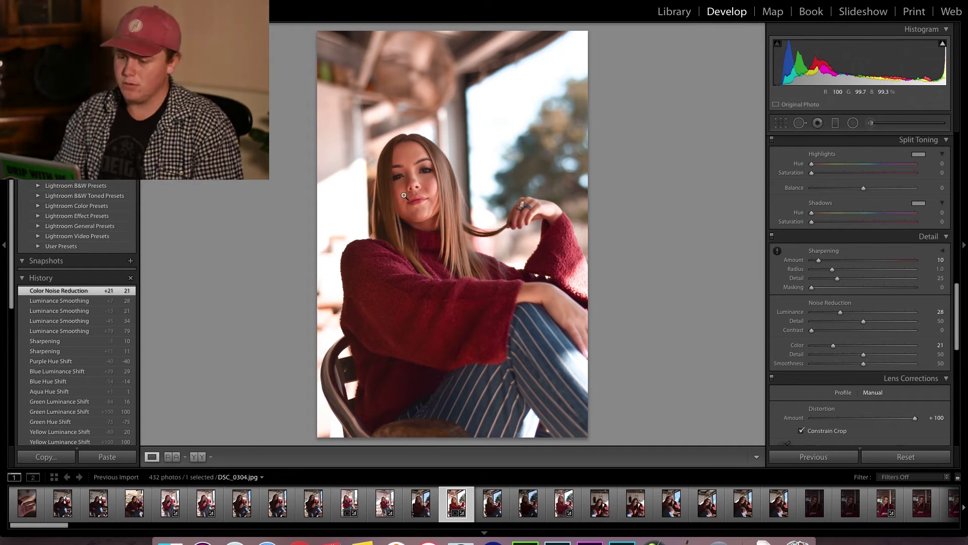
click(497, 176)
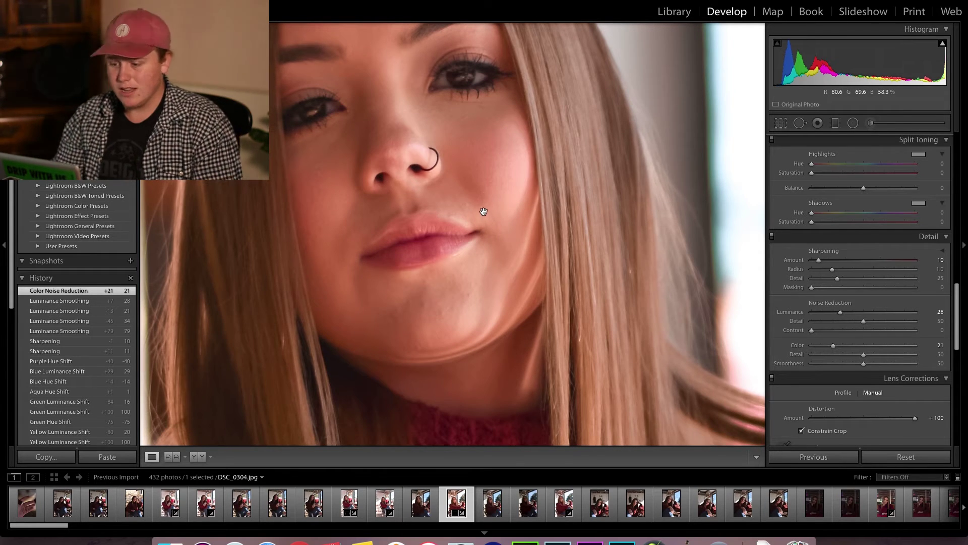
click(473, 175)
Step: Set the lens correction Vignetting amount to +100 to brighten the photo's corners
scroll(812, 343, down, 2)
scroll(812, 343, down, 6)
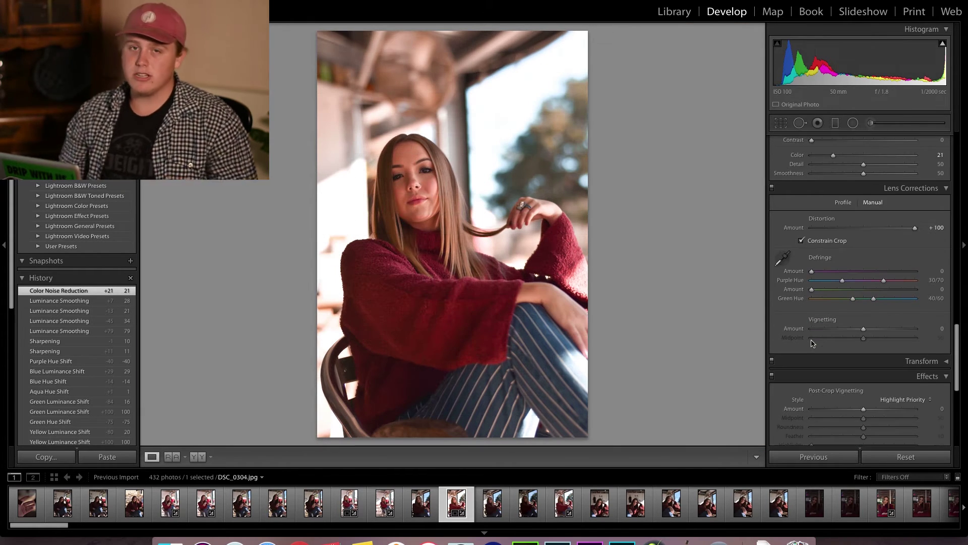
scroll(812, 343, down, 1)
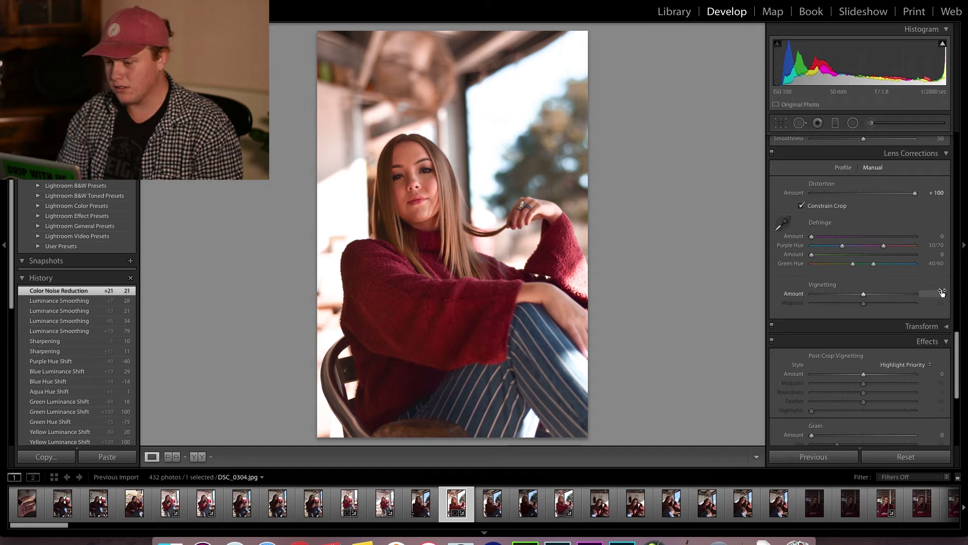
mouse_move(941, 292)
mouse_down()
mouse_move(953, 293)
mouse_move(858, 292)
mouse_move(948, 292)
mouse_move(934, 294)
mouse_up()
Step: Try the Post-Crop Vignetting amount at its dark and light extremes and settle it at +12
scroll(934, 313, down, 3)
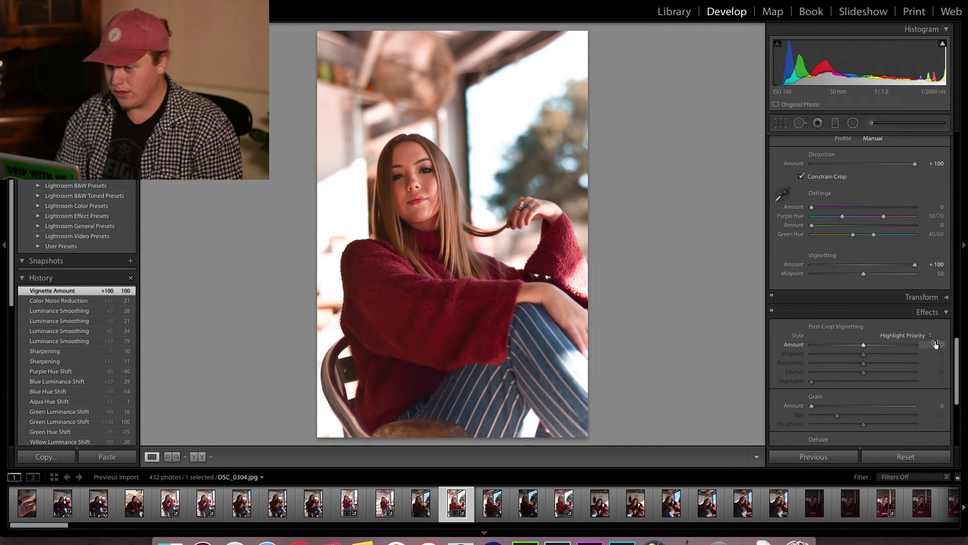
text(-100)
key(Return)
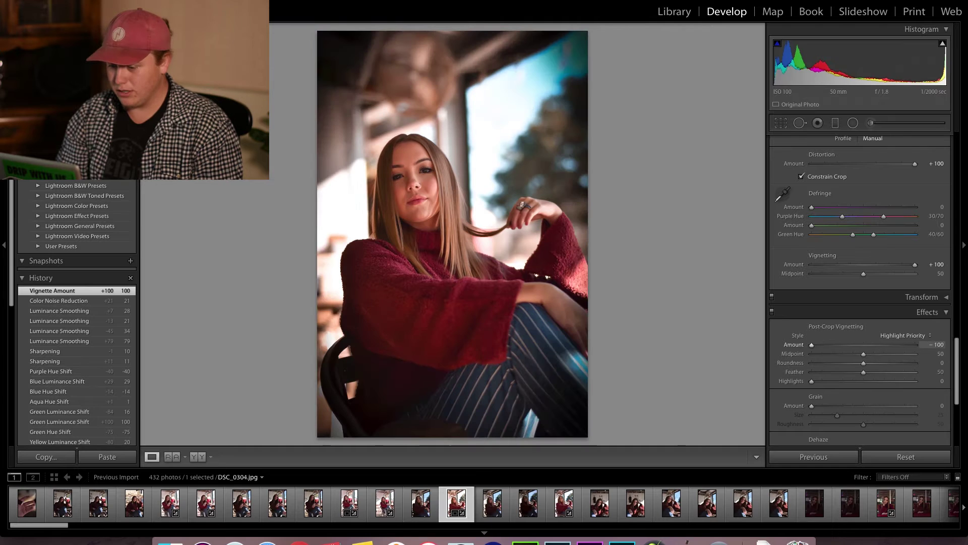
text(100)
key(Return)
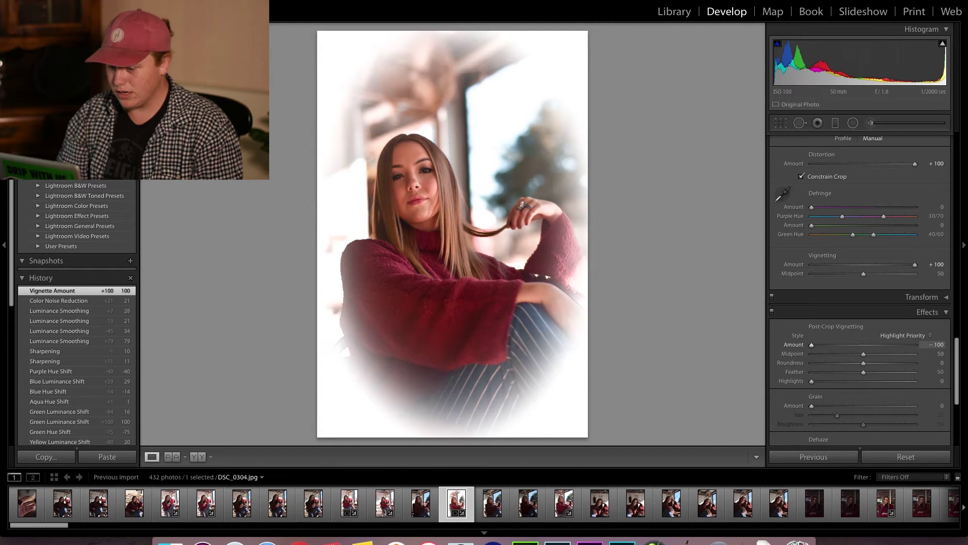
text(100)
key(Return)
text(13)
key(Return)
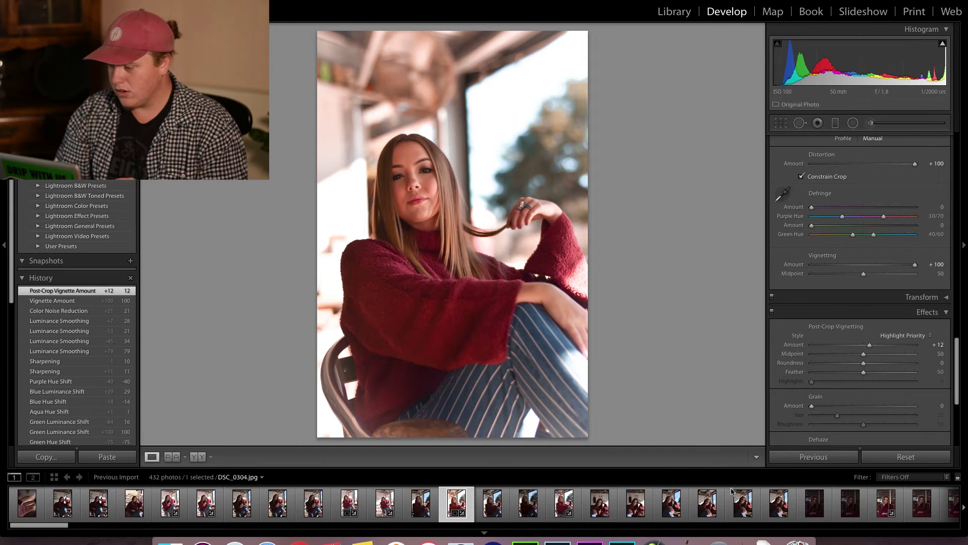
Step: Try strong shifts of the Camera Calibration shadow tint and return it to 0
scroll(814, 411, down, 6)
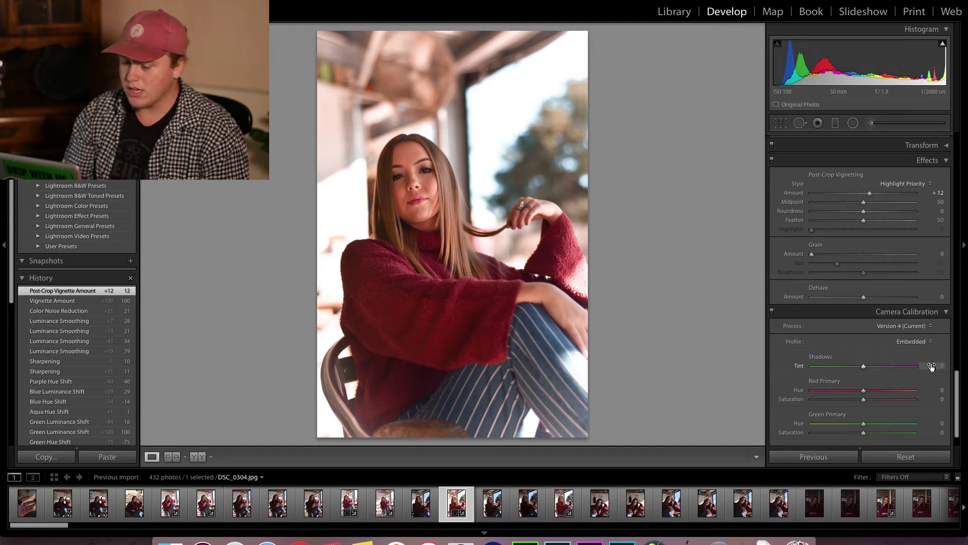
drag(932, 366, 881, 366)
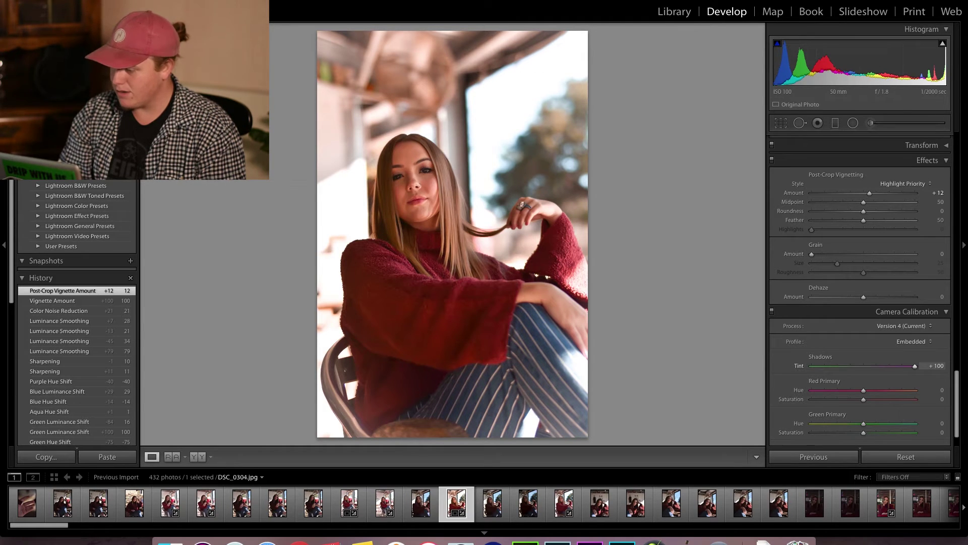
key(Up)
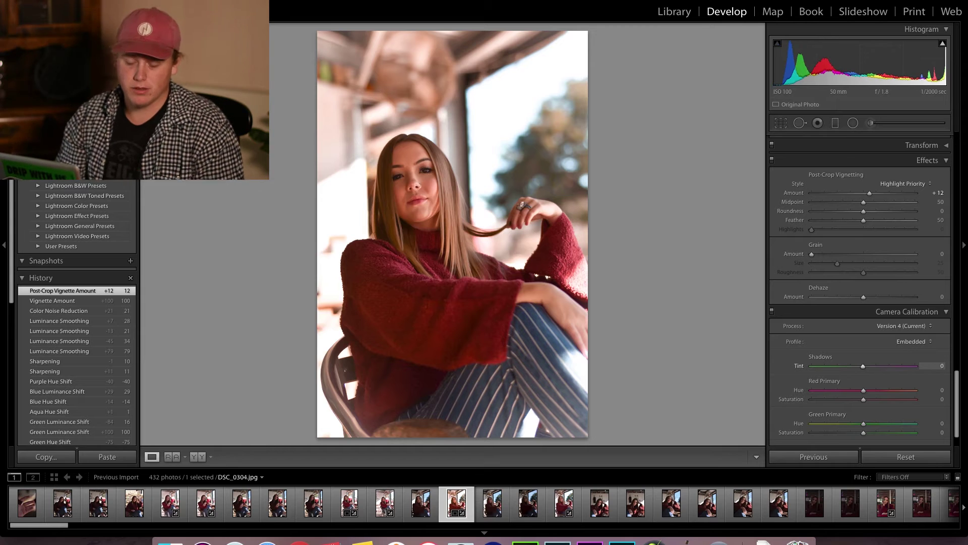
key(Return)
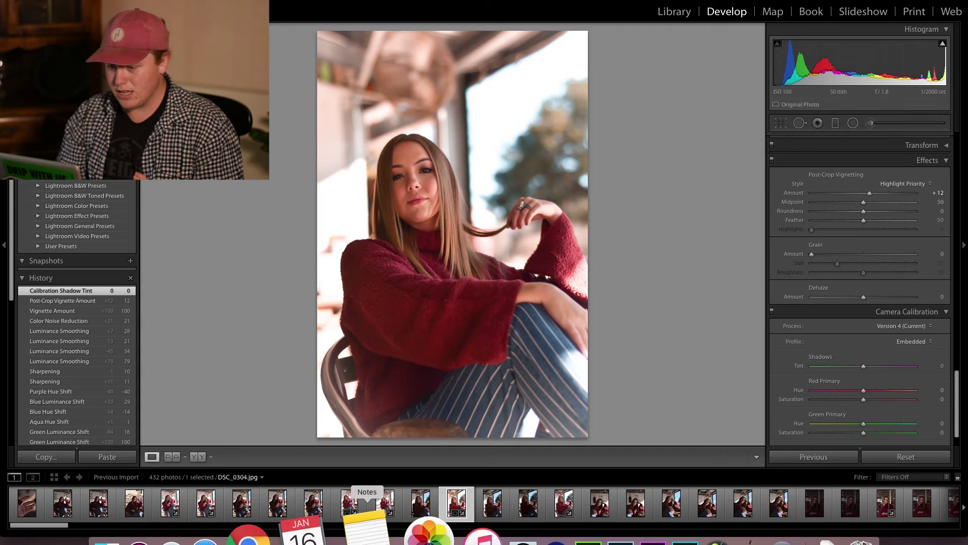
Step: Compare the edit with the unedited DSC_0305.jpg and browse the shoot for a portrait in front of green foliage
click(491, 503)
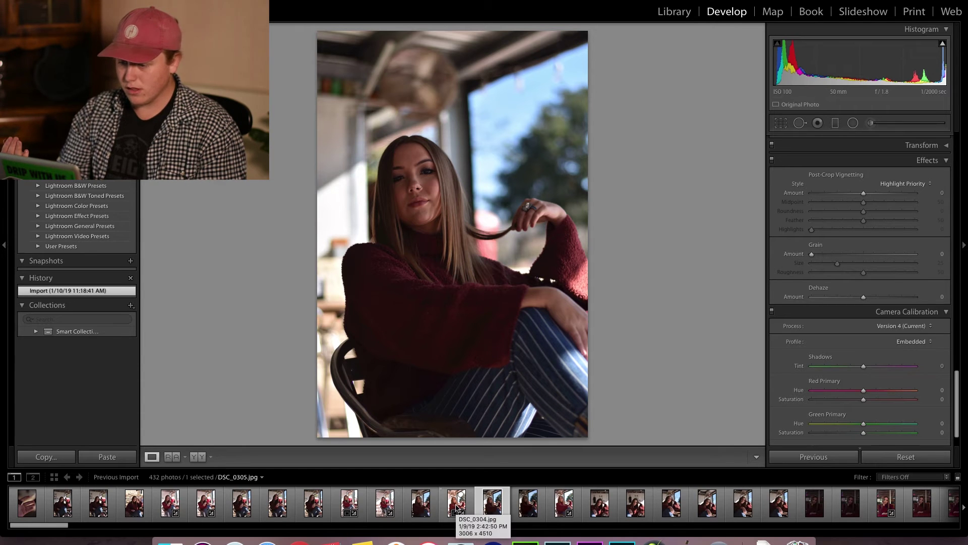
click(456, 505)
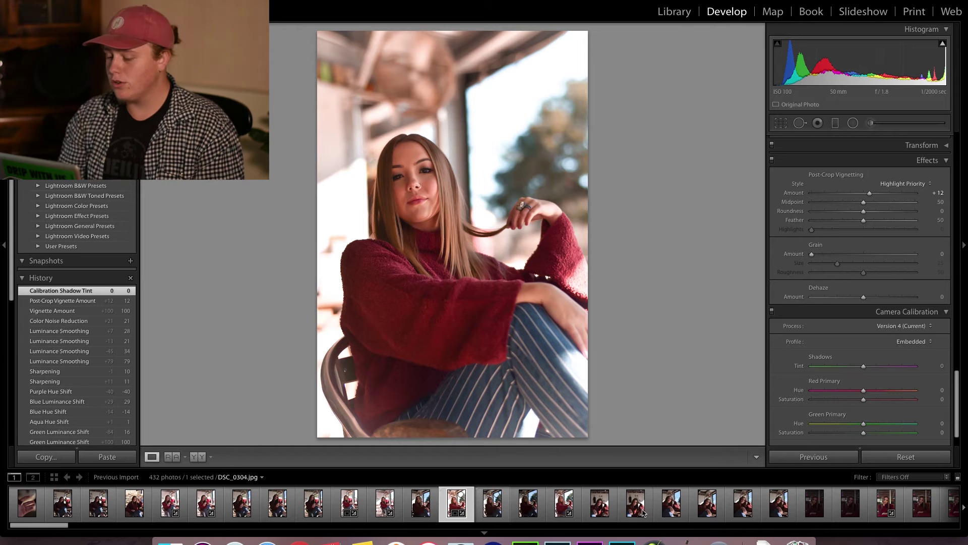
scroll(565, 500, down, 10)
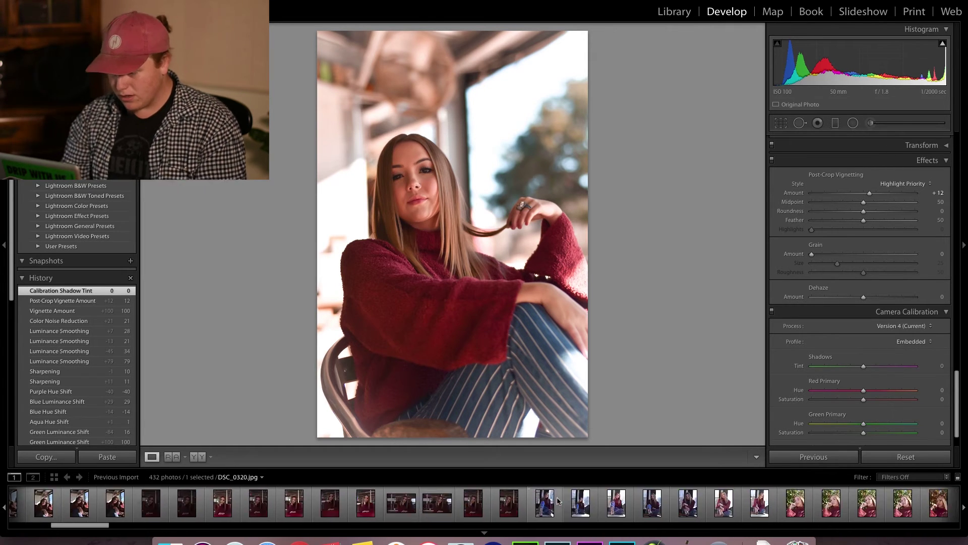
click(732, 504)
key(Right)
key(Right)
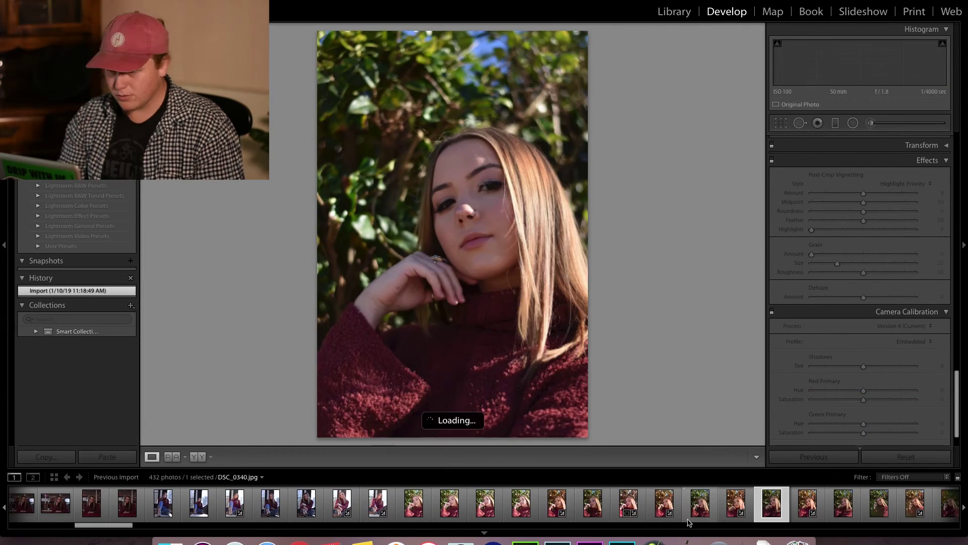
scroll(857, 302, up, 15)
scroll(108, 504, up, 10)
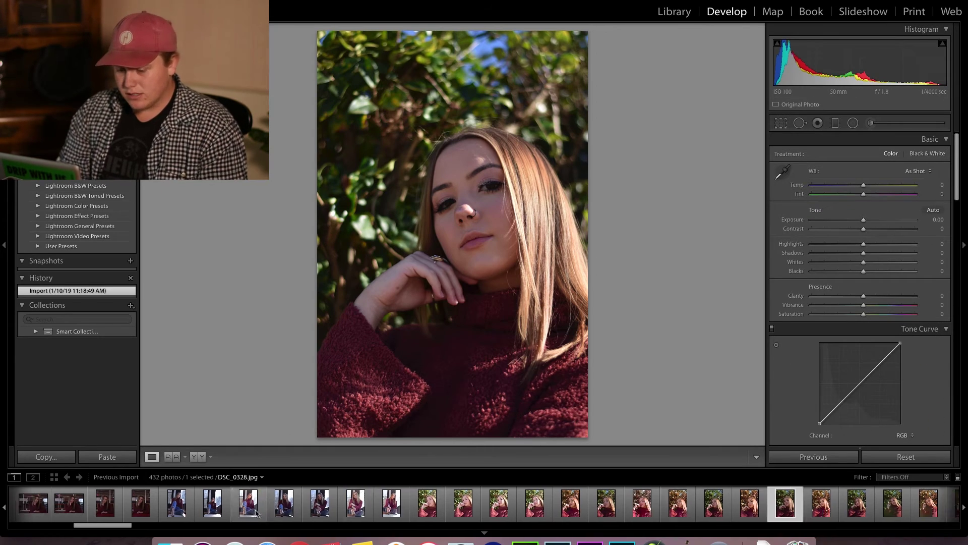
Step: Copy the edit settings of DSC_0304.jpg, try pasting them onto DSC_0342.jpg, and undo the paste
click(351, 505)
click(69, 460)
key(Return)
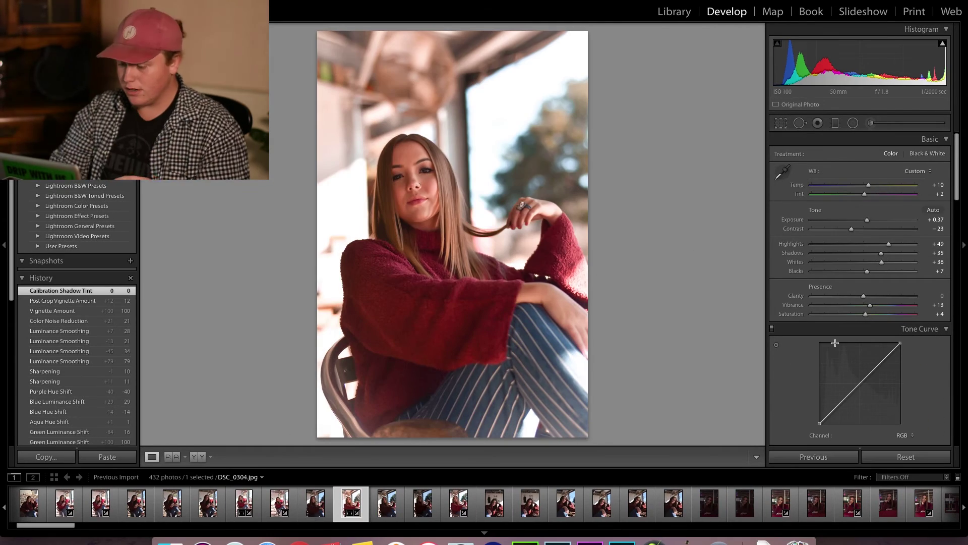
click(780, 502)
scroll(873, 499, down, 8)
click(768, 503)
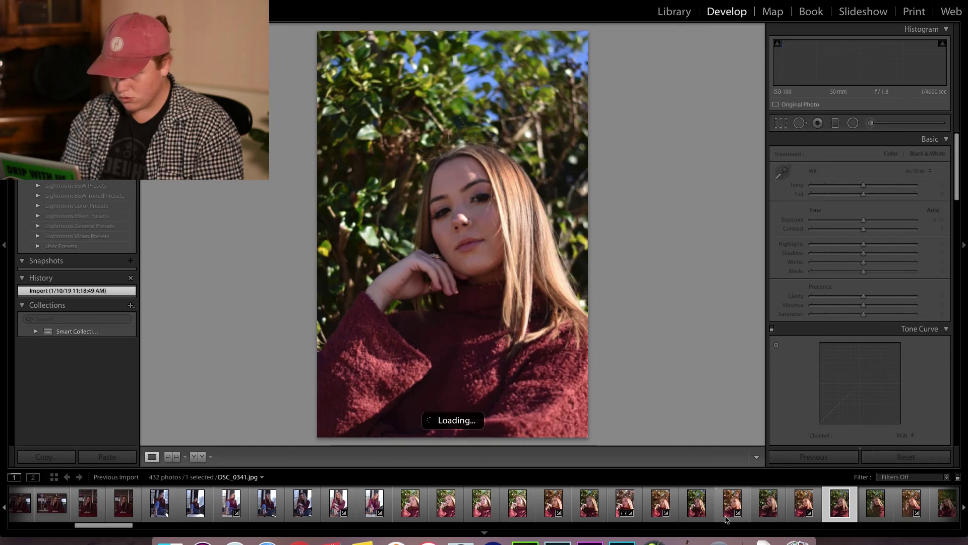
click(123, 458)
key(super+z)
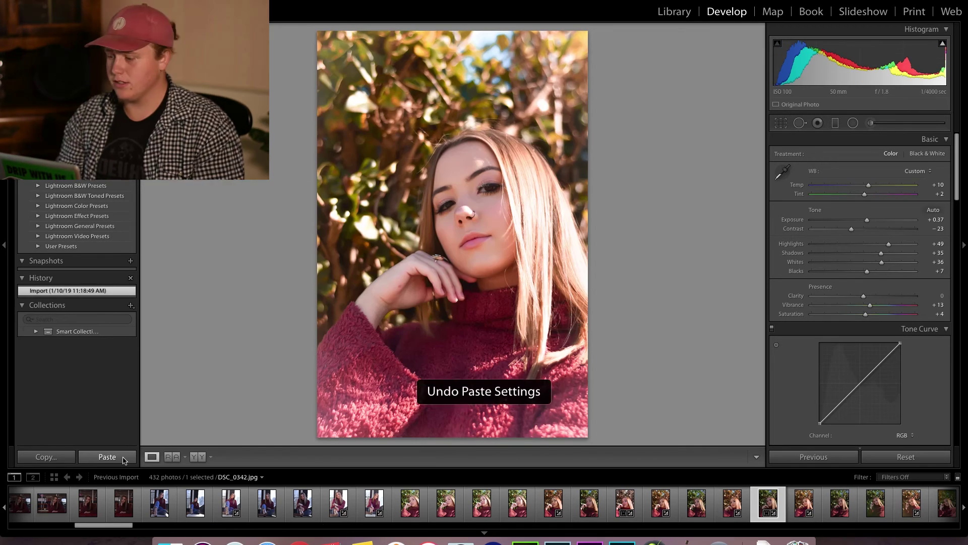
Step: Apply Auto tone to DSC_0342.jpg and refine it with Highlights -5, Shadows -23, Blacks +19, Temp +14 and Tint -1
click(933, 209)
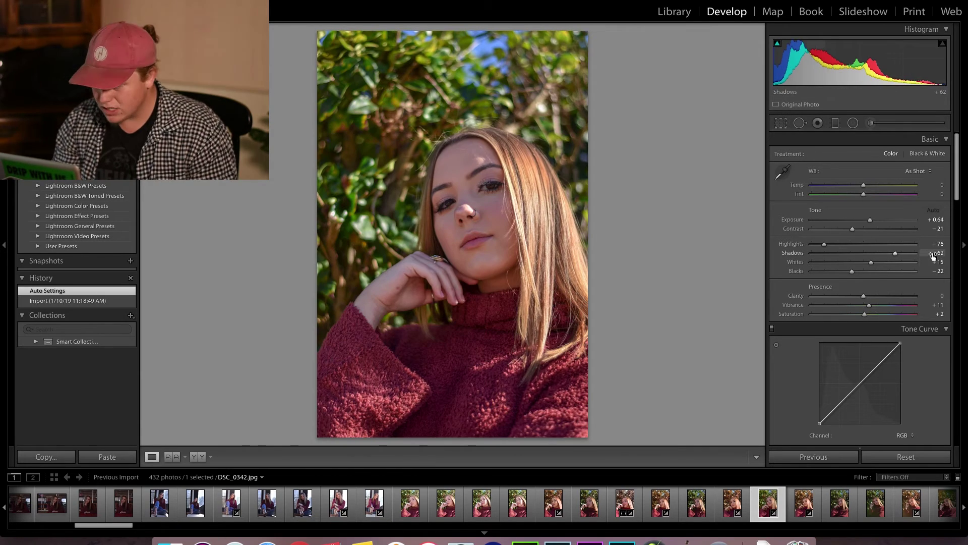
mouse_move(937, 253)
mouse_down()
mouse_move(928, 253)
mouse_move(963, 244)
mouse_move(958, 271)
mouse_move(912, 252)
mouse_move(933, 243)
mouse_up()
drag(933, 185, 934, 194)
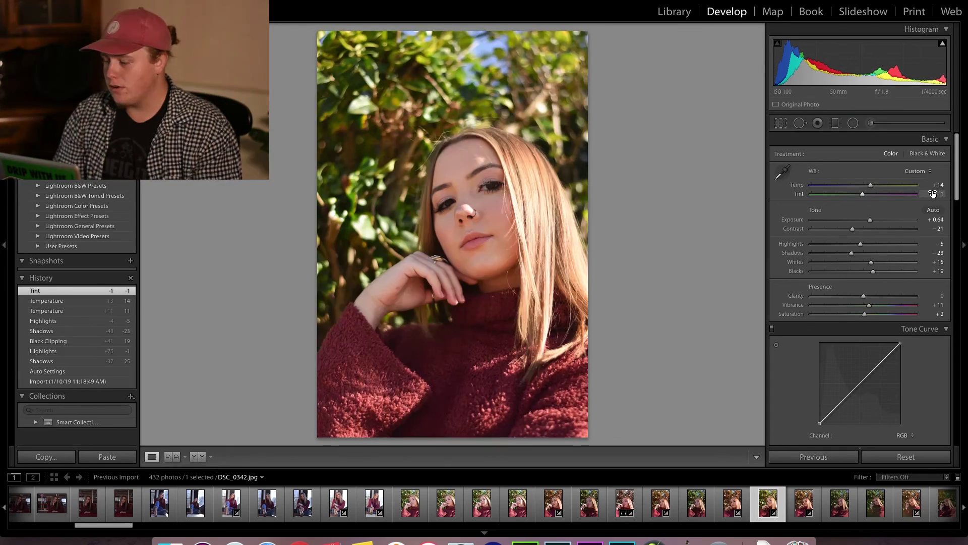
Step: Set the Red hue to -71 and the Red luminance to +39 to recolor the sweater
scroll(861, 213, down, 15)
scroll(860, 214, up, 5)
click(936, 218)
text(-71)
key(Return)
key(backslash)
key(backslash)
click(937, 237)
text(39)
key(Return)
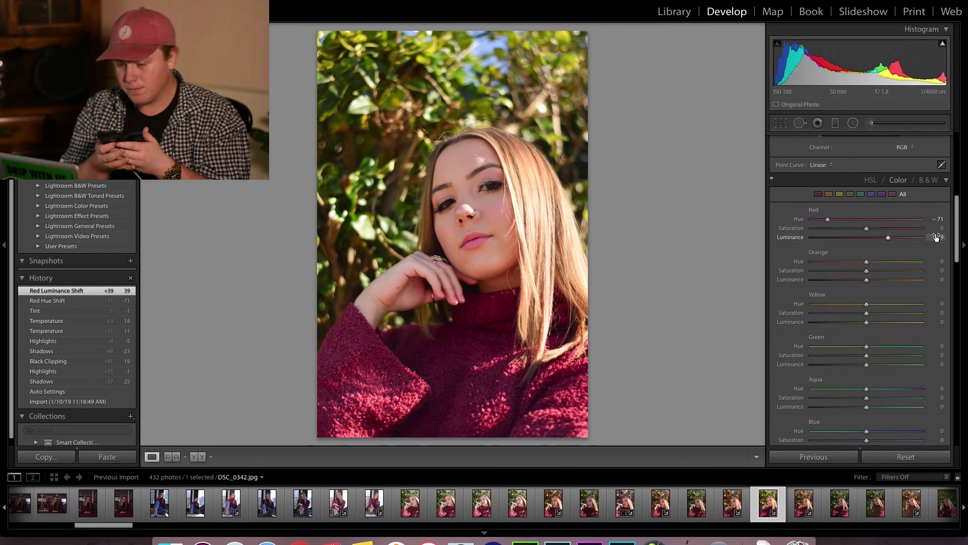
Step: Set Orange to hue -7 and luminance +20, Yellow to hue -100 and luminance +21, and Green to hue -100 and luminance +28
drag(939, 262, 858, 261)
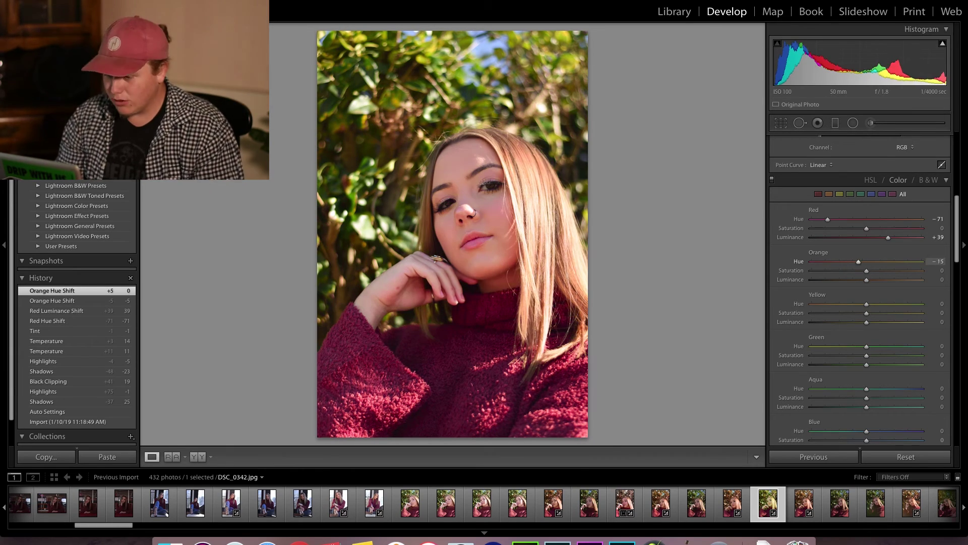
drag(928, 280, 934, 341)
scroll(936, 282, down, 1)
drag(936, 359, 936, 359)
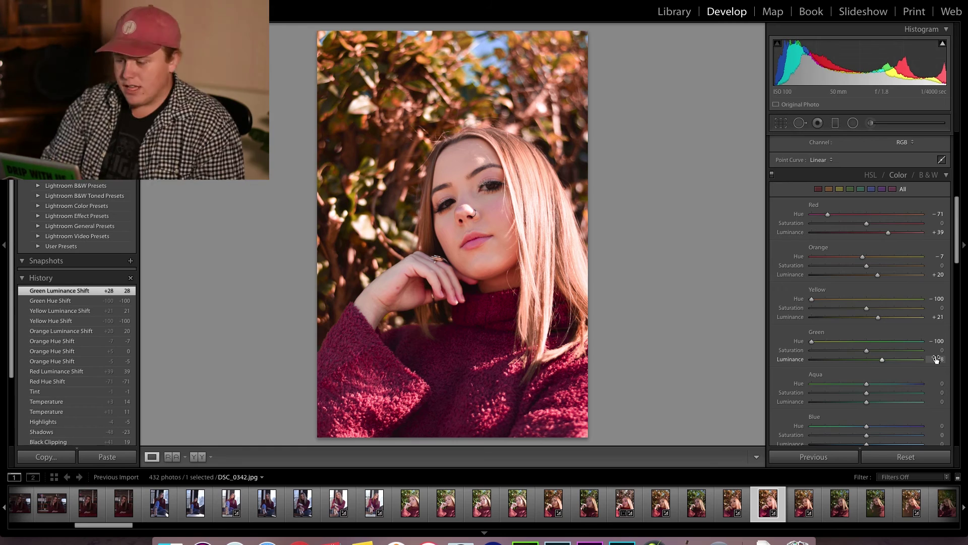
Step: Reduce the color saturation to -25 for Yellow, -92 for Green, -29 for Blue and -51 for Purple
drag(938, 308, 934, 308)
drag(938, 350, 936, 350)
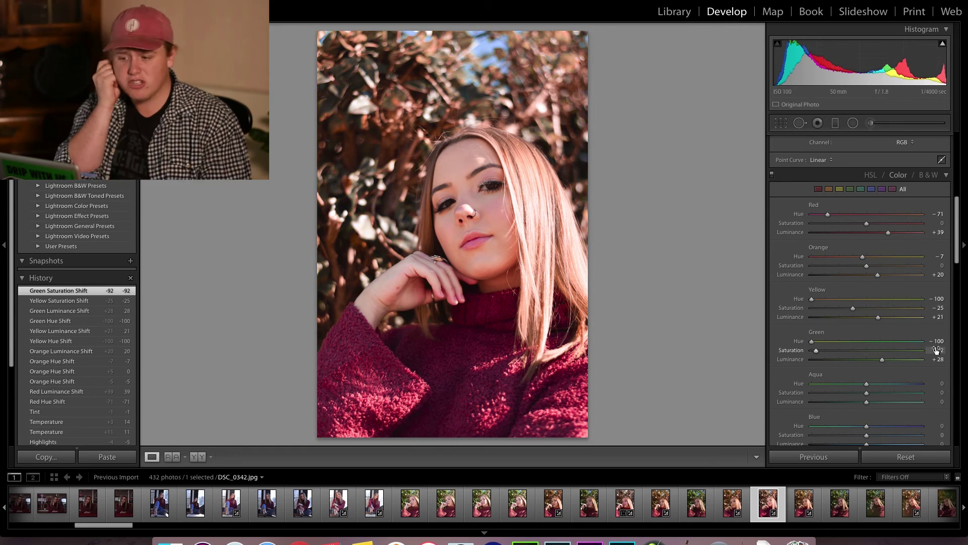
scroll(918, 369, down, 3)
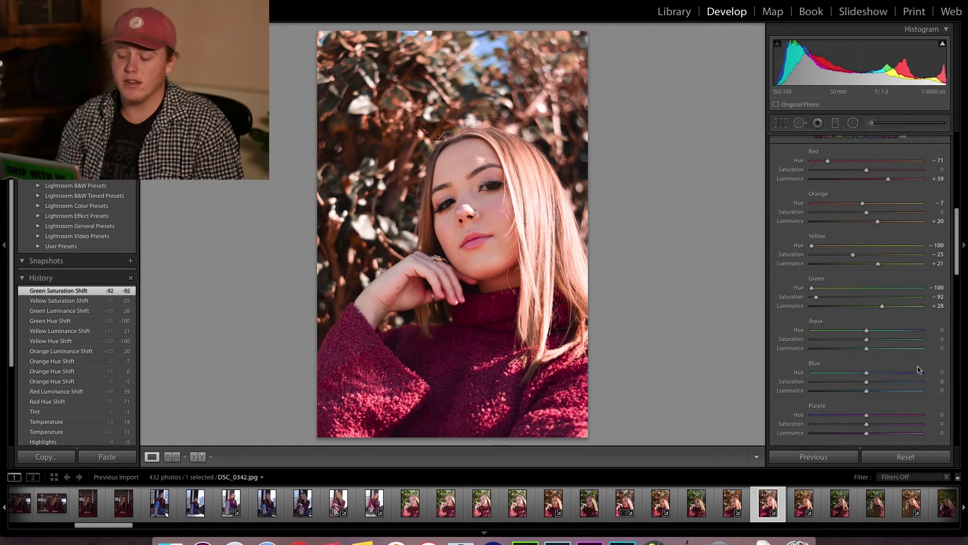
drag(937, 382, 931, 381)
drag(937, 424, 936, 424)
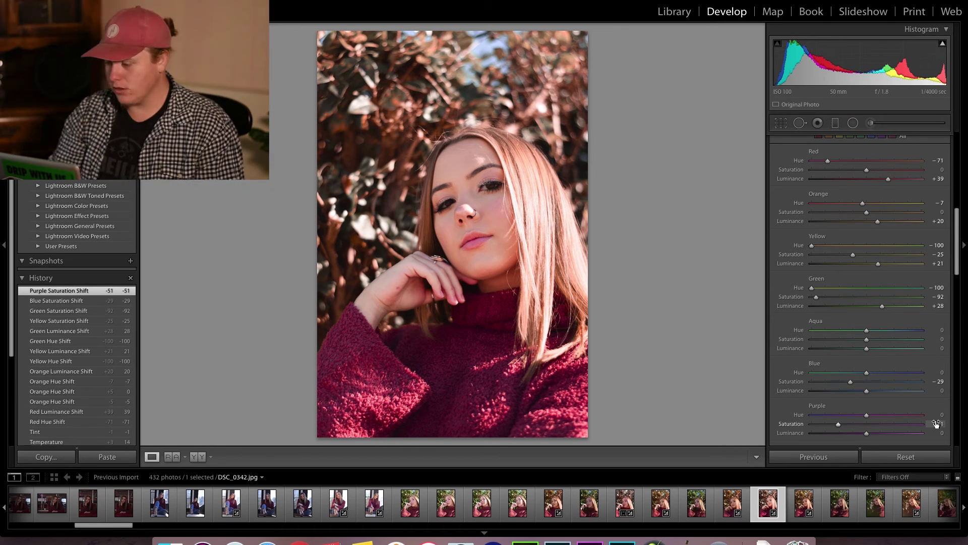
Step: Set the sharpening amount to 24, luminance noise reduction to 30 and color noise reduction to 15, checking the skin up close
scroll(937, 419, down, 10)
drag(919, 337, 931, 337)
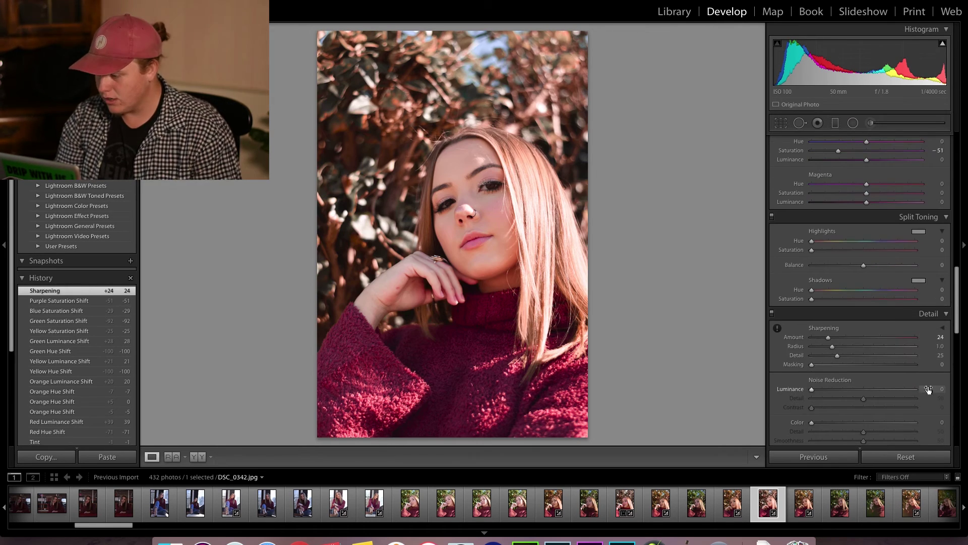
drag(938, 389, 939, 388)
click(472, 216)
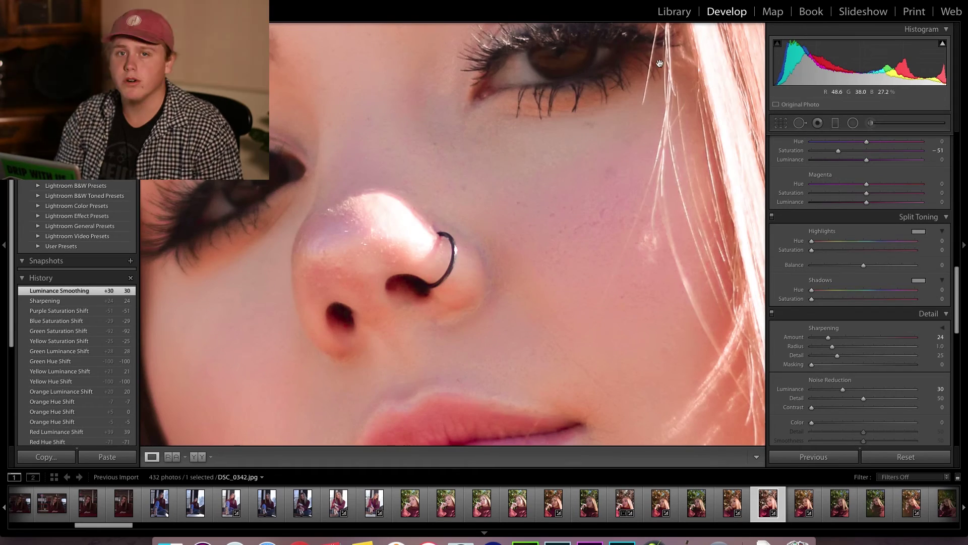
click(434, 282)
drag(811, 422, 827, 423)
Step: Set the lens correction vignetting amount to +50 and the post-crop vignetting amount to +8
scroll(830, 427, down, 4)
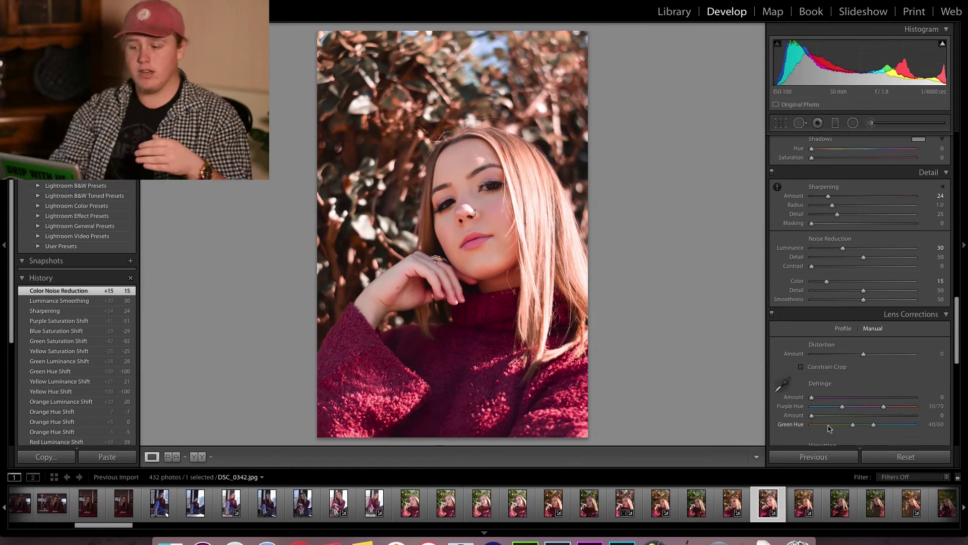
scroll(830, 428, down, 4)
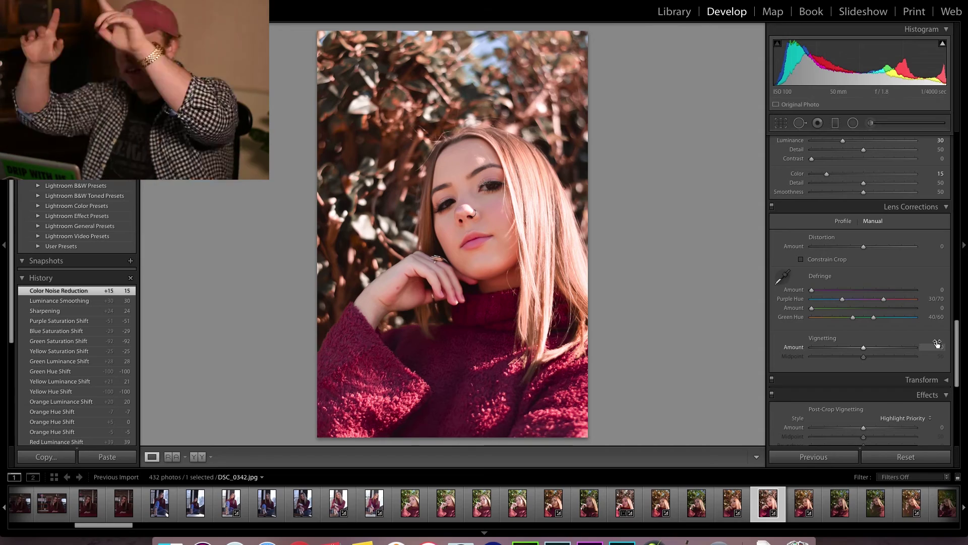
drag(937, 343, 934, 374)
scroll(936, 350, down, 2)
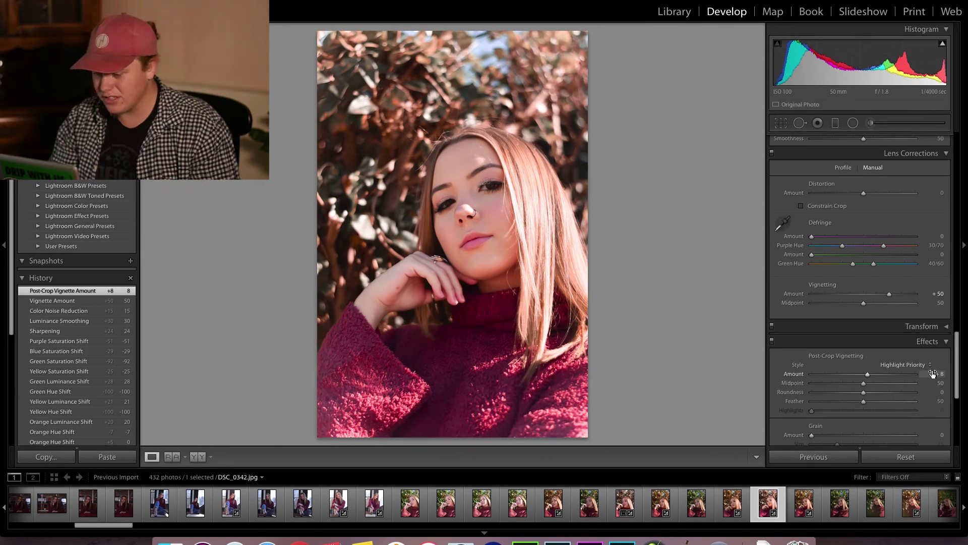
scroll(933, 374, down, 2)
scroll(932, 373, down, 3)
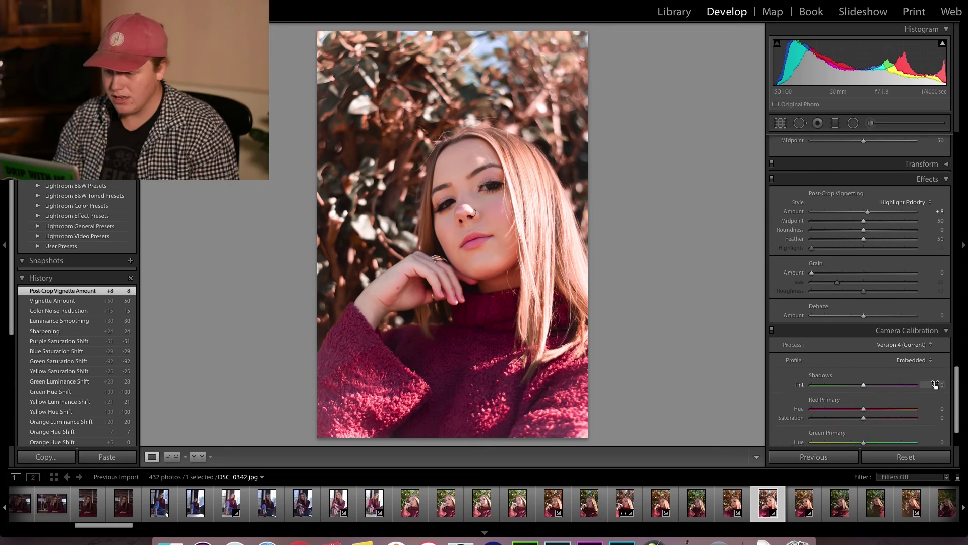